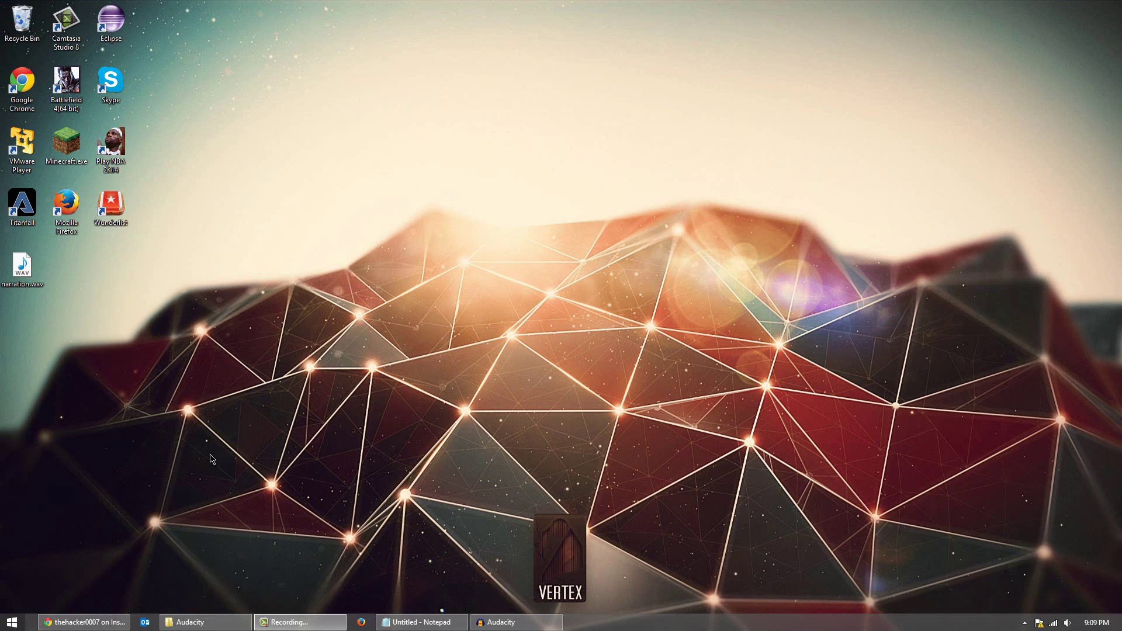
Bring up Chrome with the Instagram profile, then minimize it to show the Windows desktop.
left_click(87, 622)
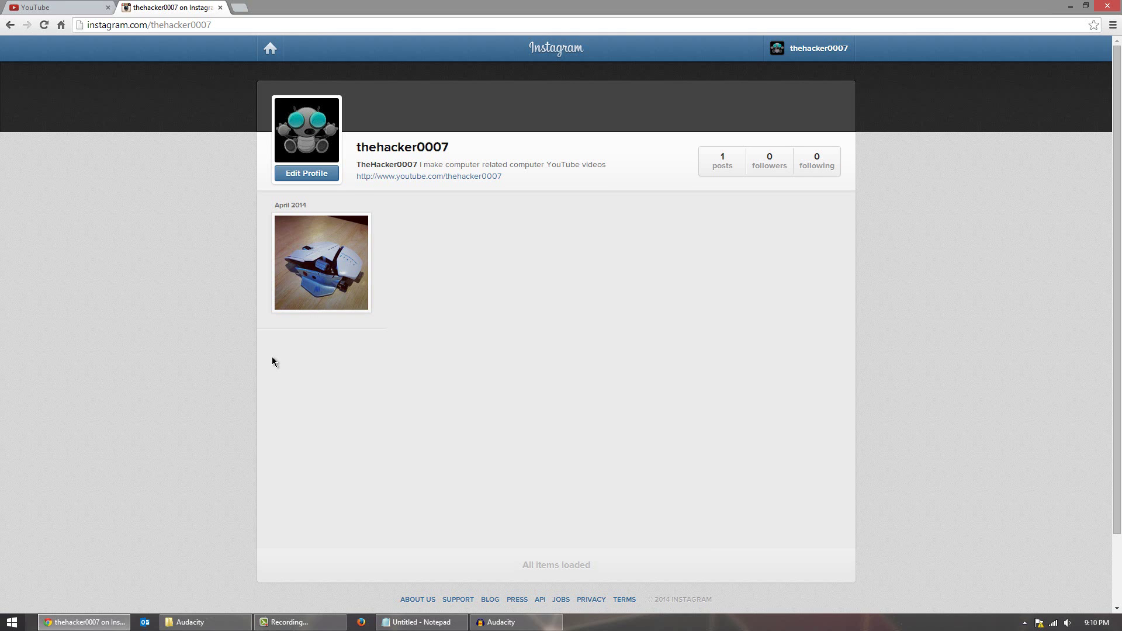
left_click(1068, 9)
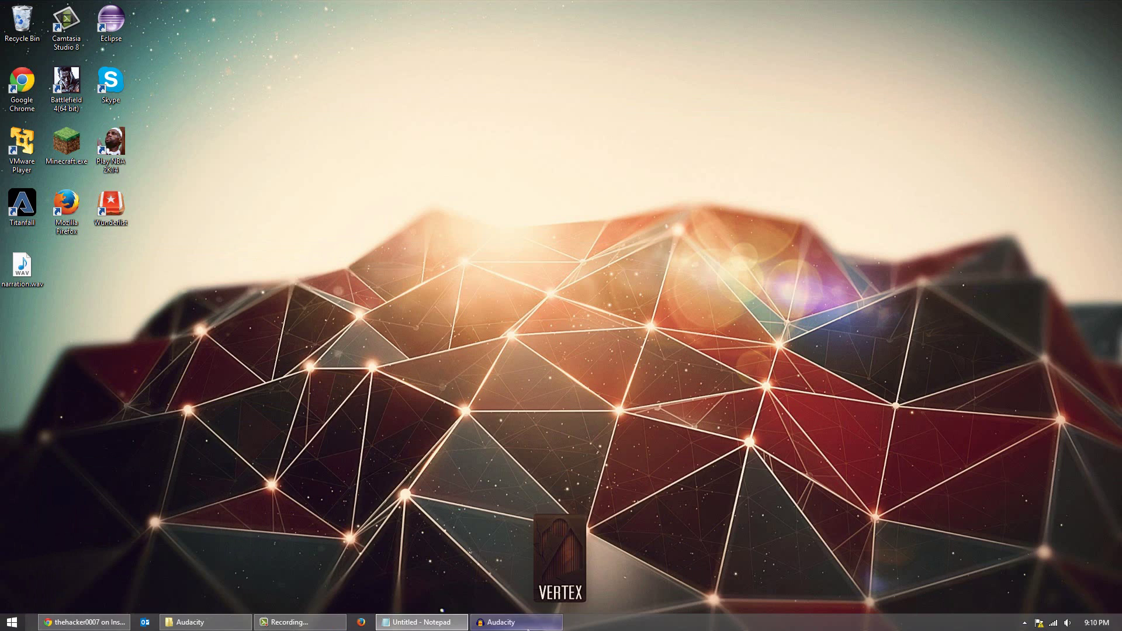
Restore the Audacity project showing the 8-second stereo narration clip from the taskbar.
left_click(508, 621)
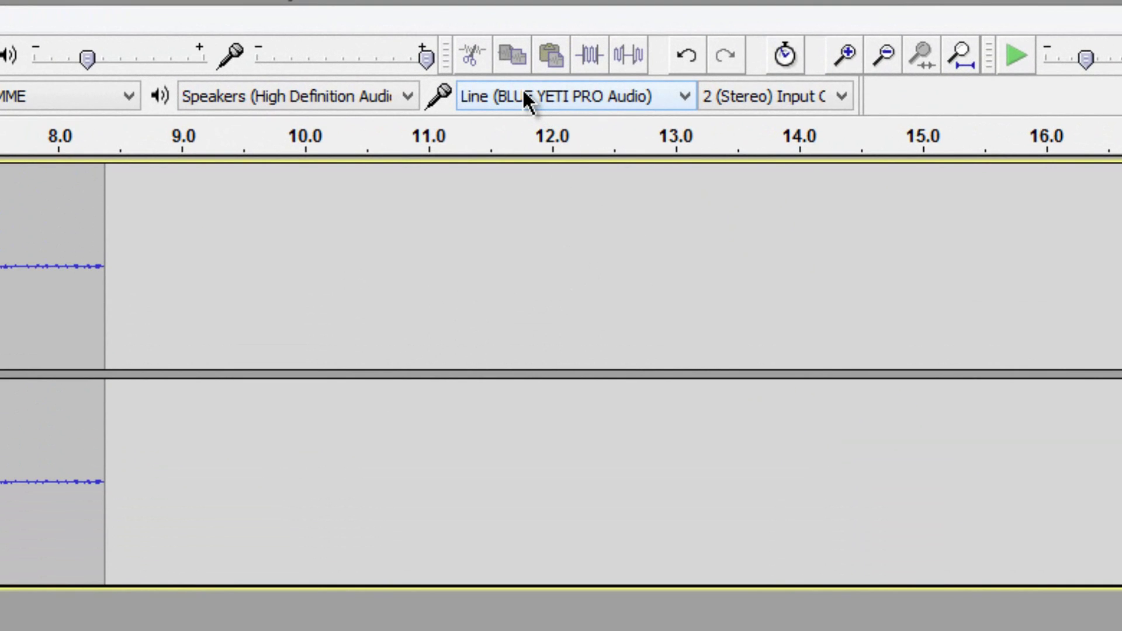
left_click(524, 94)
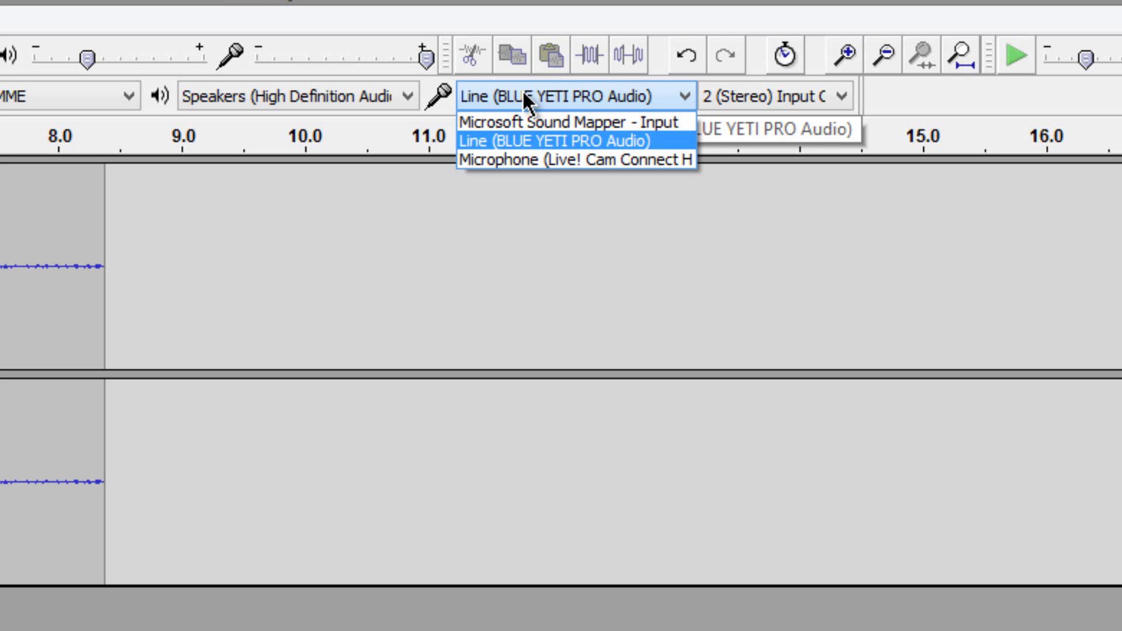
left_click(525, 140)
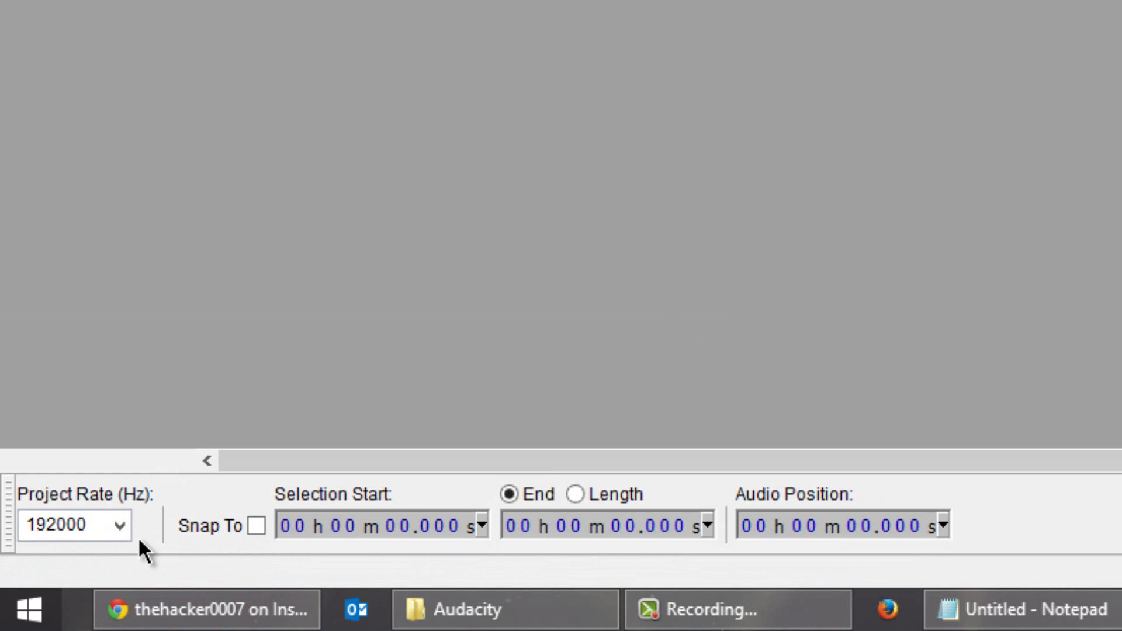
left_click(120, 525)
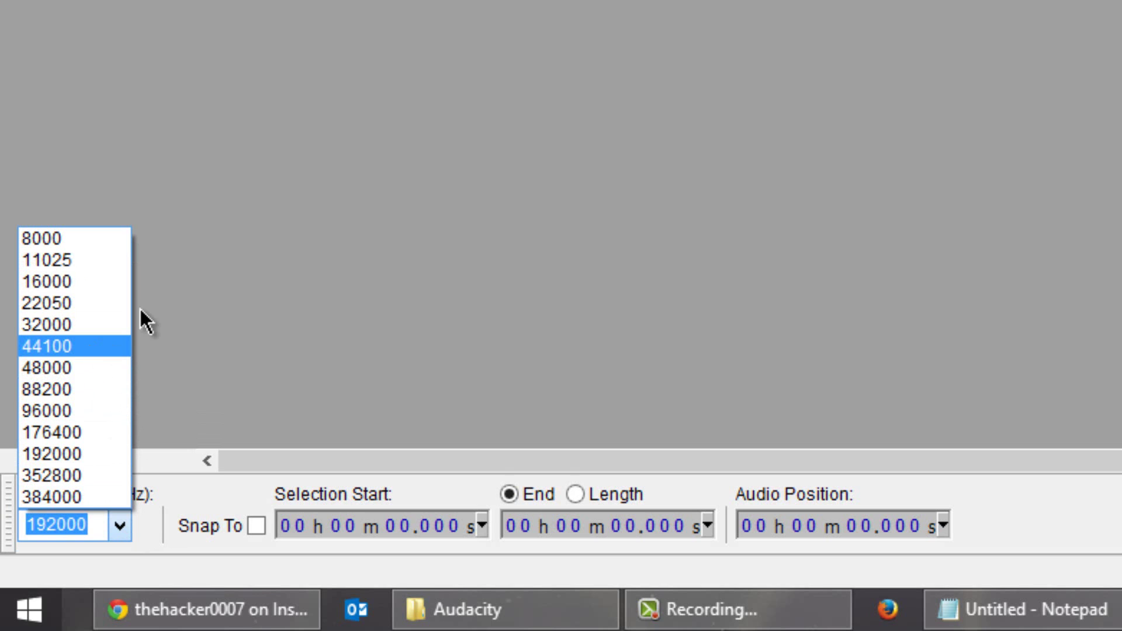
left_click(758, 233)
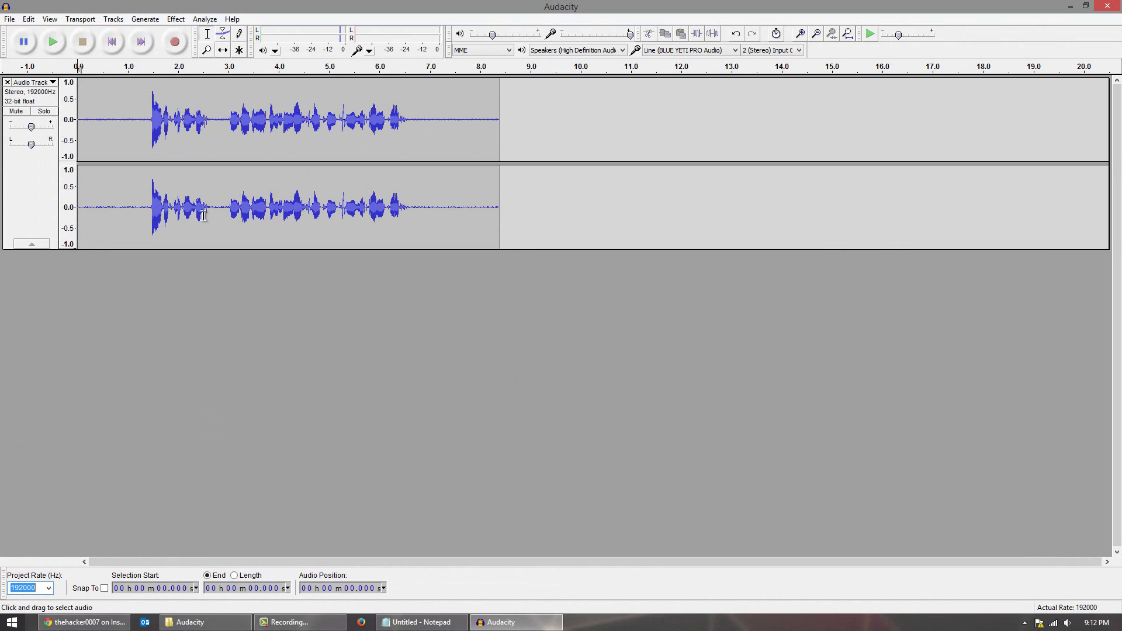
Set the project rate to 176400 Hz and play the narration from near its start.
scroll(202, 216, "up", 1)
left_click(202, 216)
left_click_drag(140, 180, 135, 178)
left_click(99, 159)
left_click(54, 40)
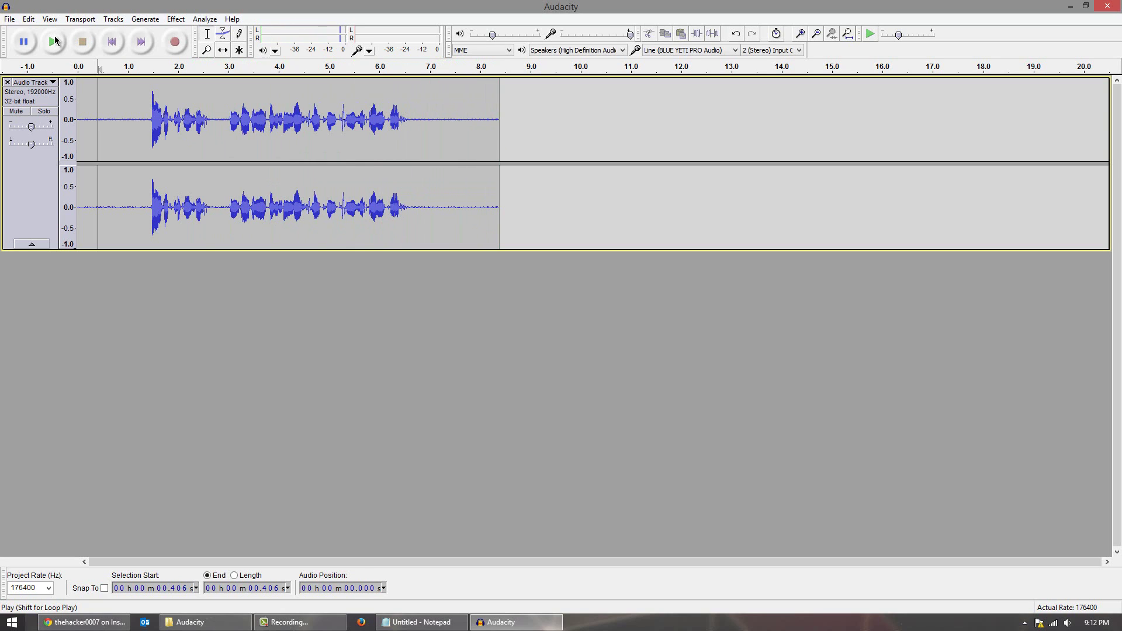
Duplicate the narration into a second track and turn that copy's gain fully down.
left_click(186, 102)
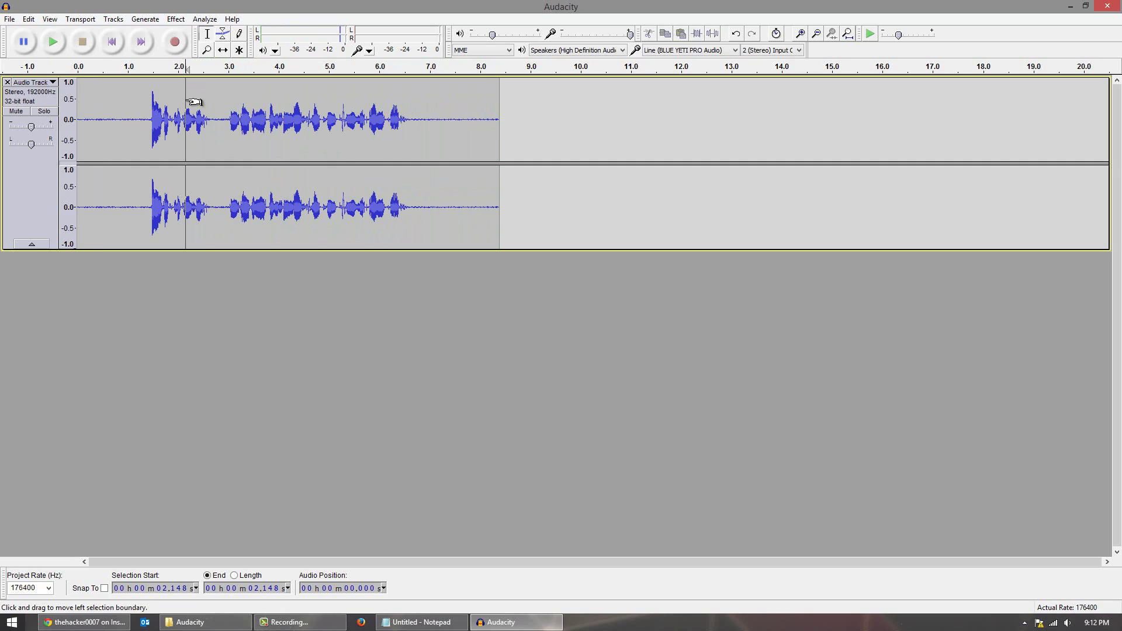
key("ctrl+d")
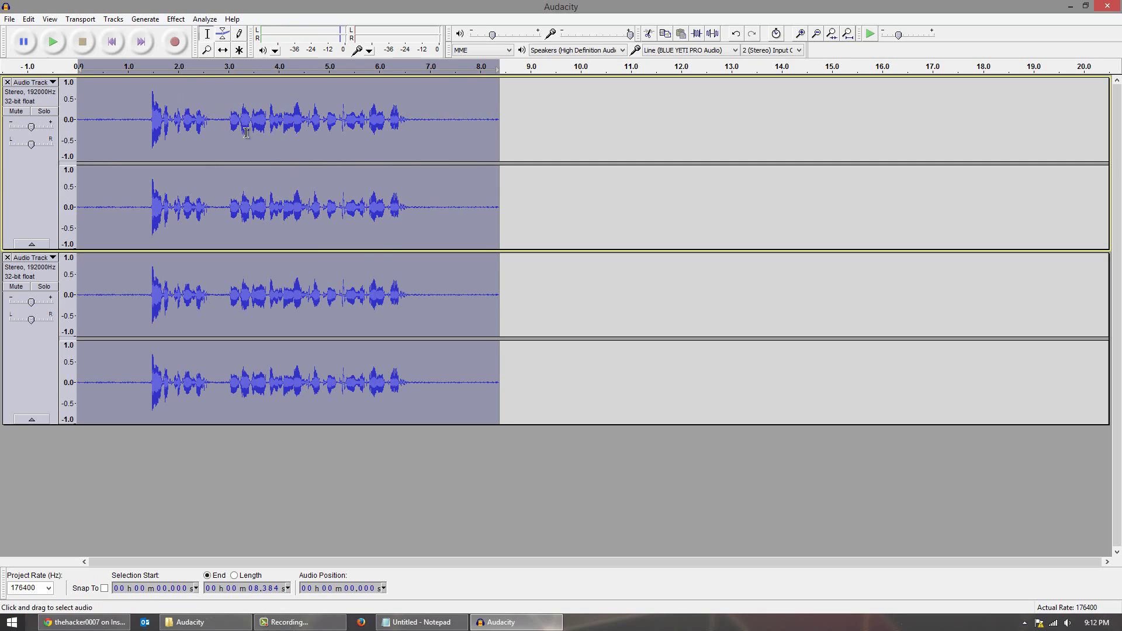
left_click(428, 291)
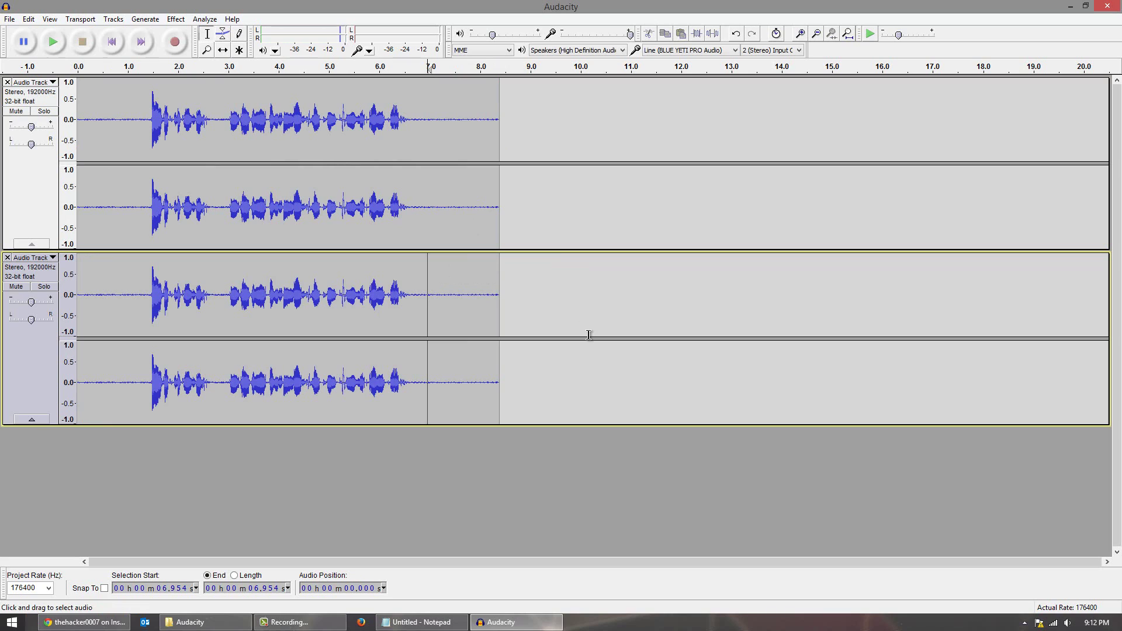
left_click_drag(599, 384, 78, 363)
left_click_drag(628, 231, 71, 251)
left_click(172, 134)
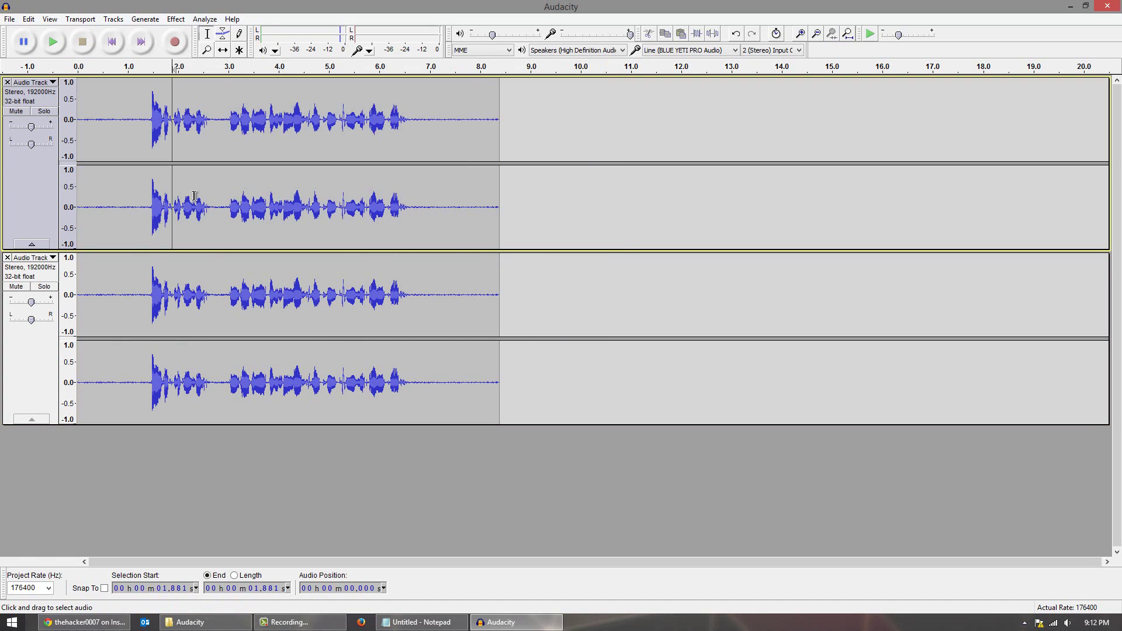
left_click(340, 345)
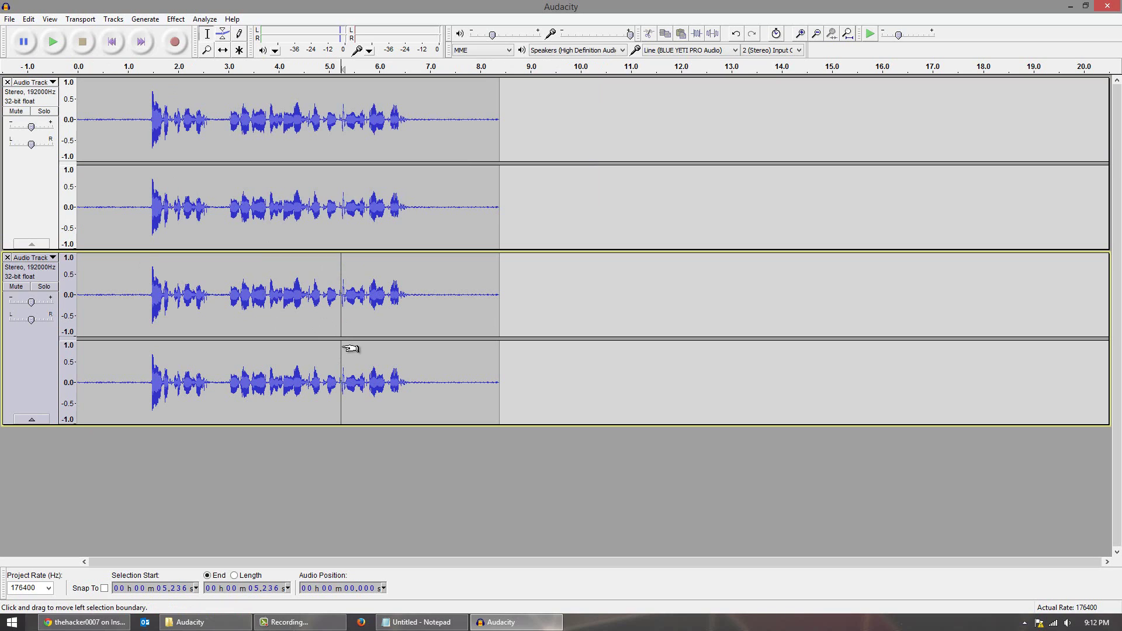
left_click_drag(30, 302, 9, 302)
After a few trial selections, select the top track's silent lead-in from 0 to 1.219 s.
left_click(278, 152)
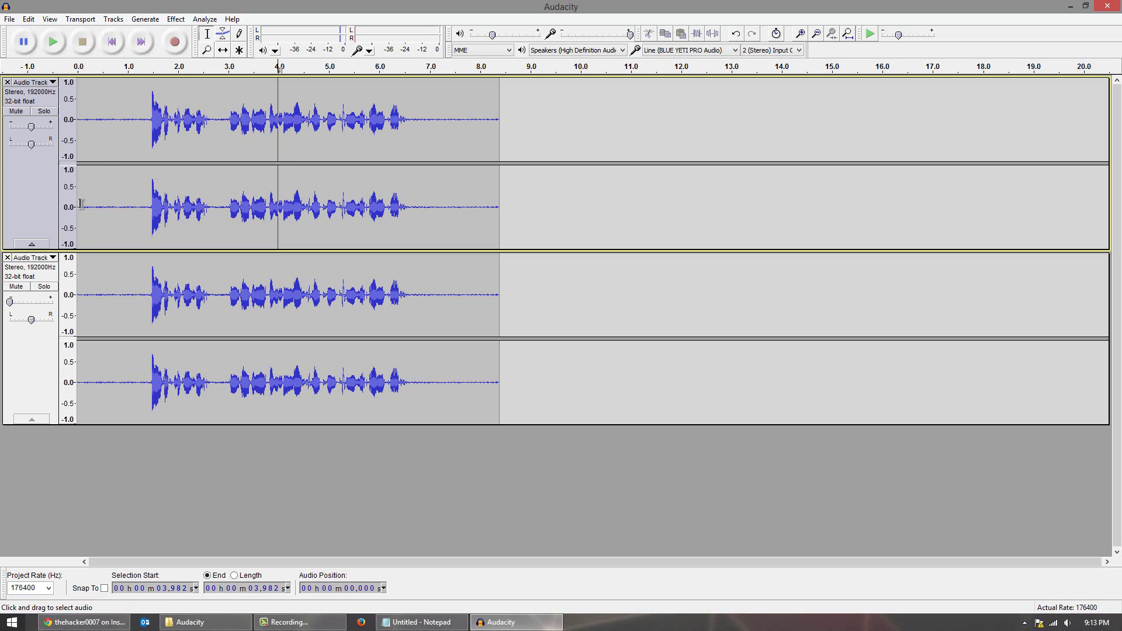
left_click_drag(80, 203, 126, 213)
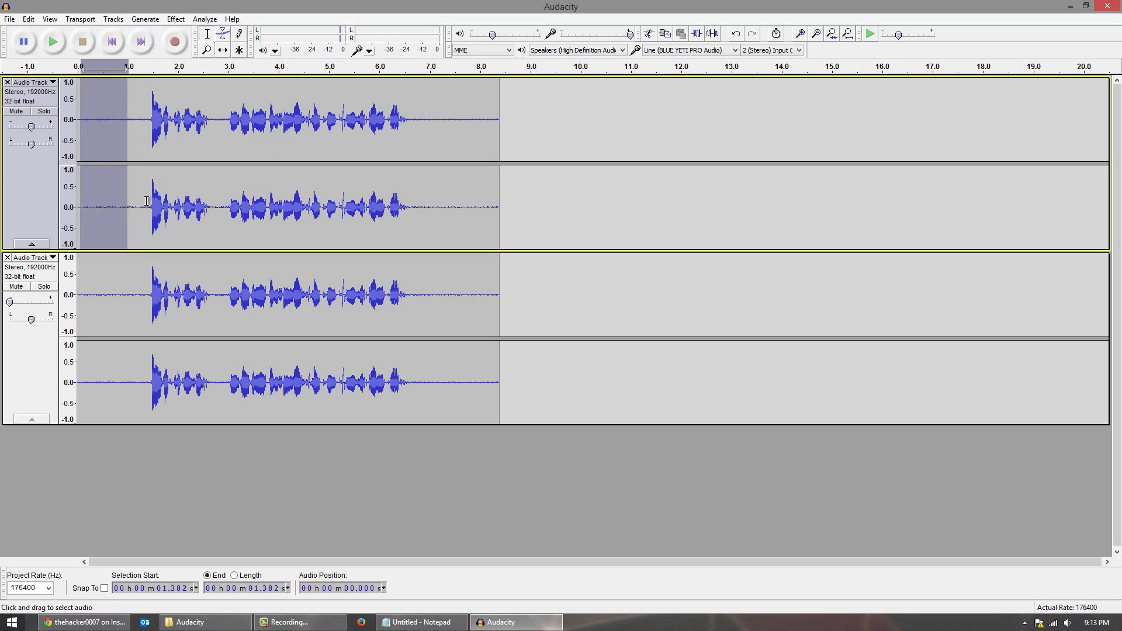
left_click(146, 200)
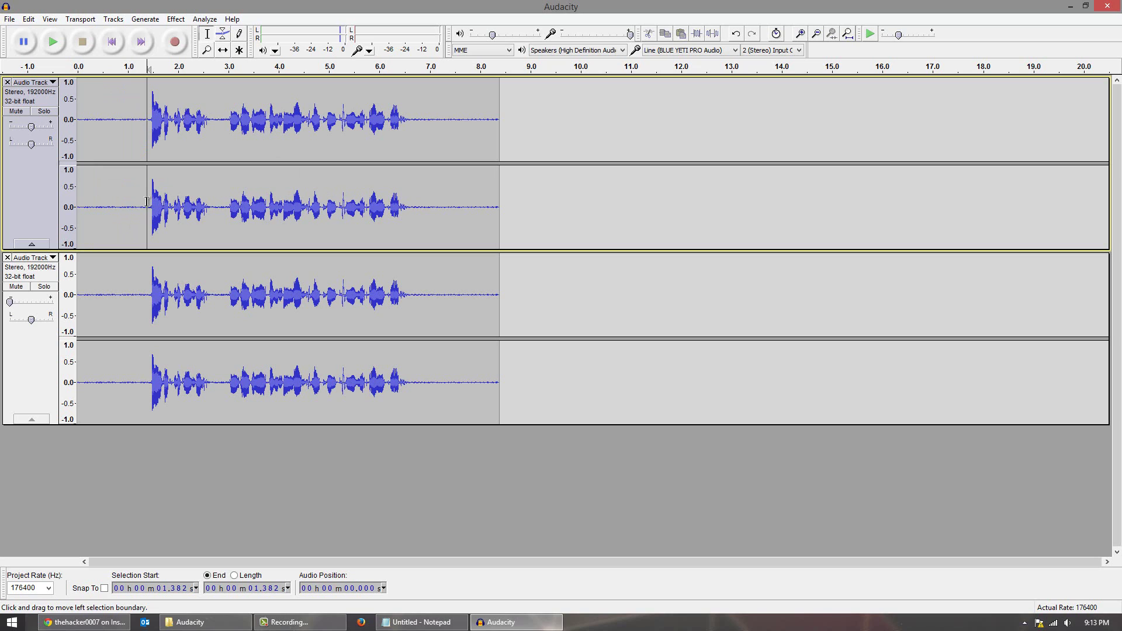
left_click_drag(84, 130, 125, 140)
left_click(169, 131)
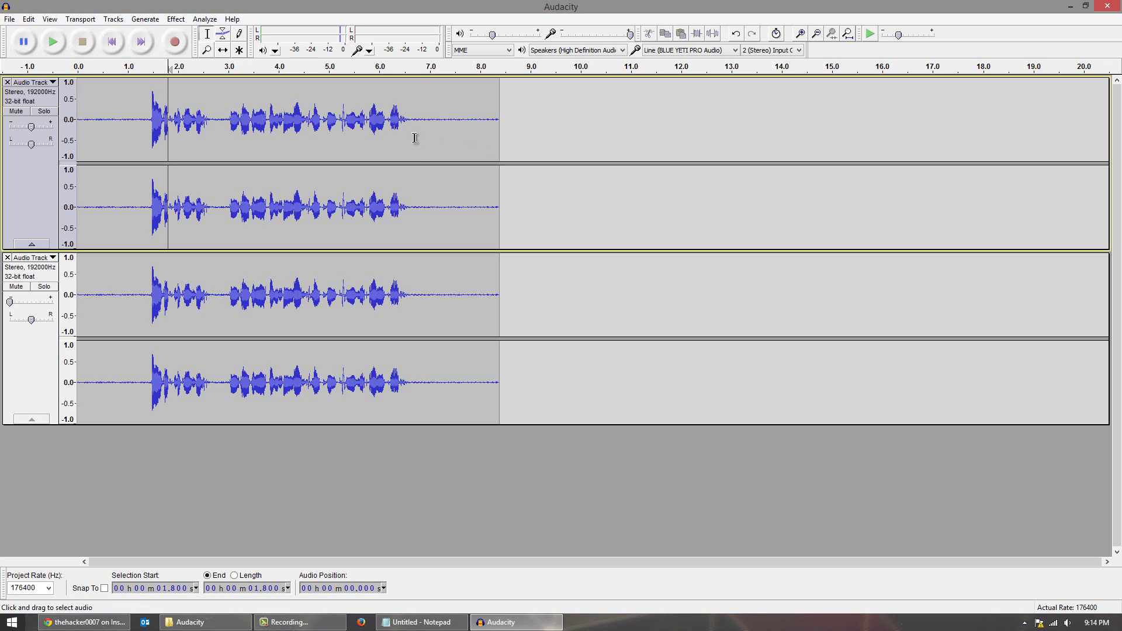
left_click_drag(415, 137, 532, 144)
left_click(514, 143)
left_click_drag(120, 137, 52, 137)
left_click(120, 138)
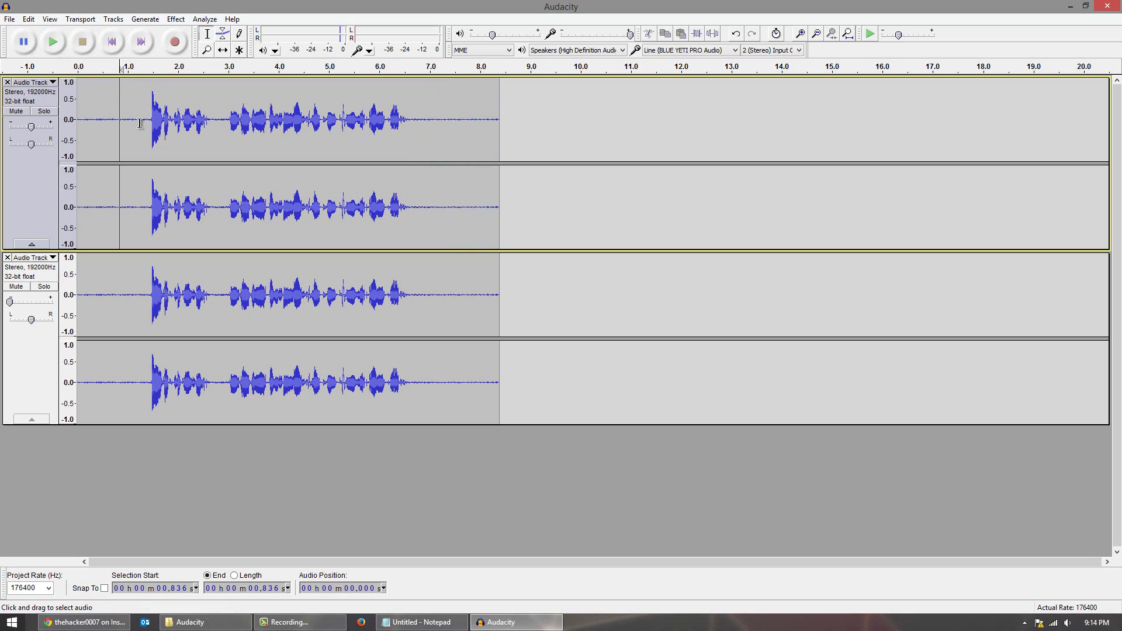
left_click_drag(139, 139, 59, 140)
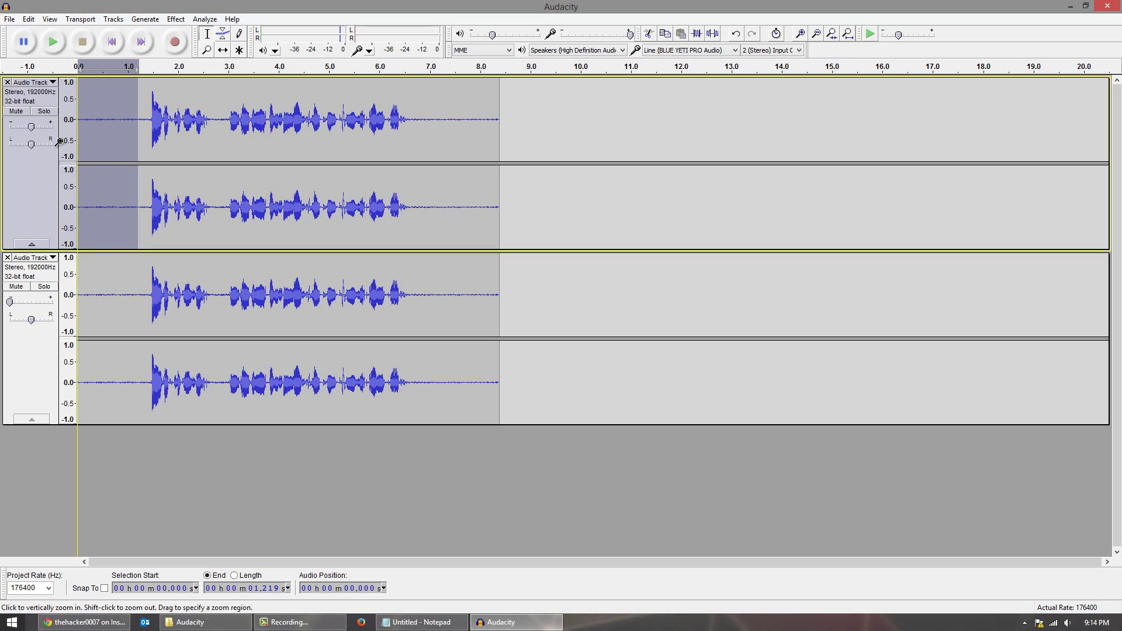
Capture a noise profile from the 0–1.219 s selection using Effect > Noise Removal.
left_click(176, 19)
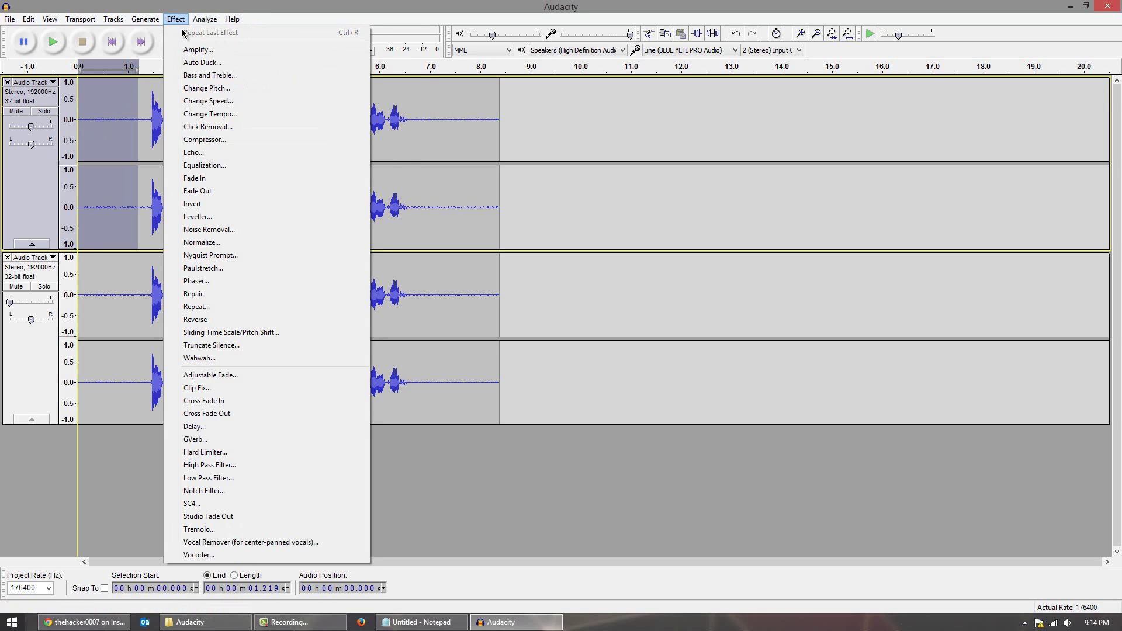
left_click(222, 230)
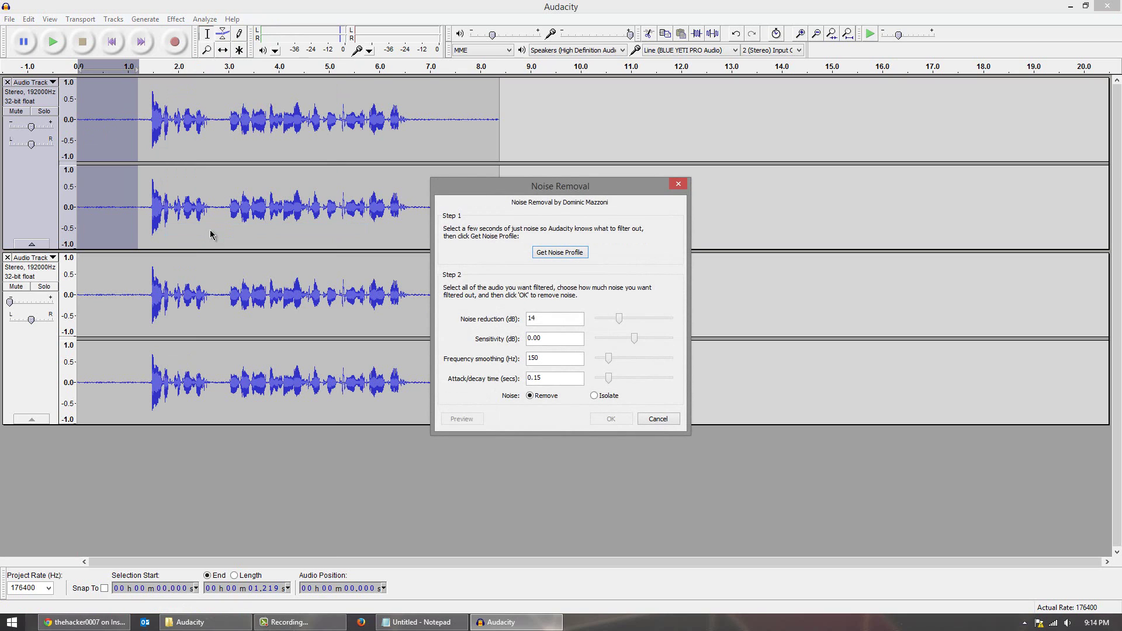
left_click(554, 254)
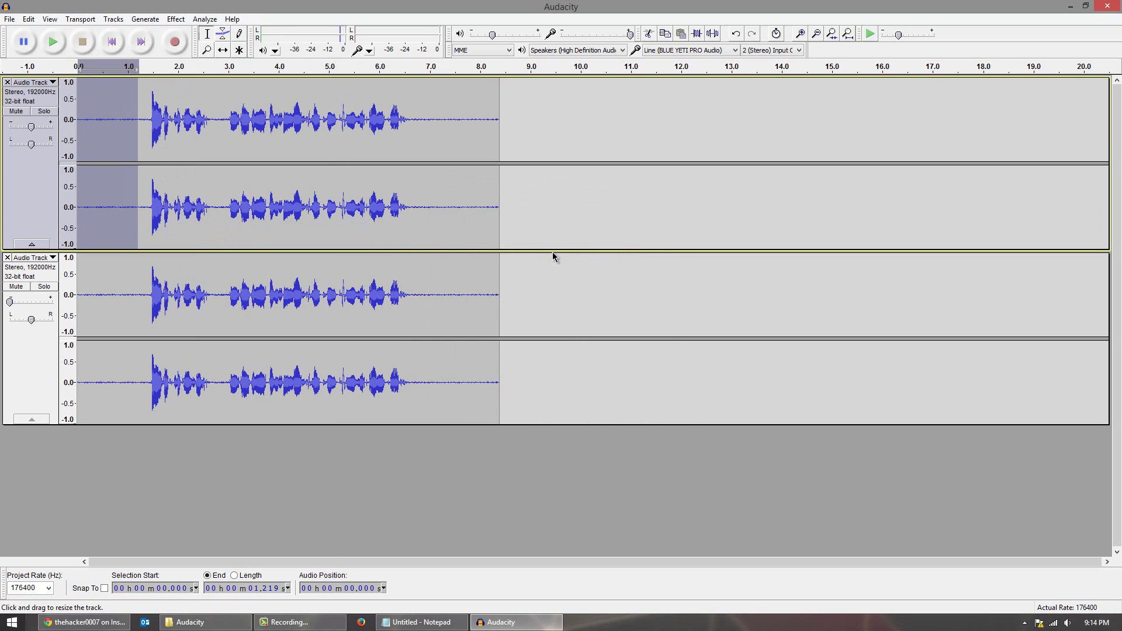
Select the whole top-track clip and apply Noise Removal with 14 dB noise reduction.
left_click(408, 144)
double_click(409, 143)
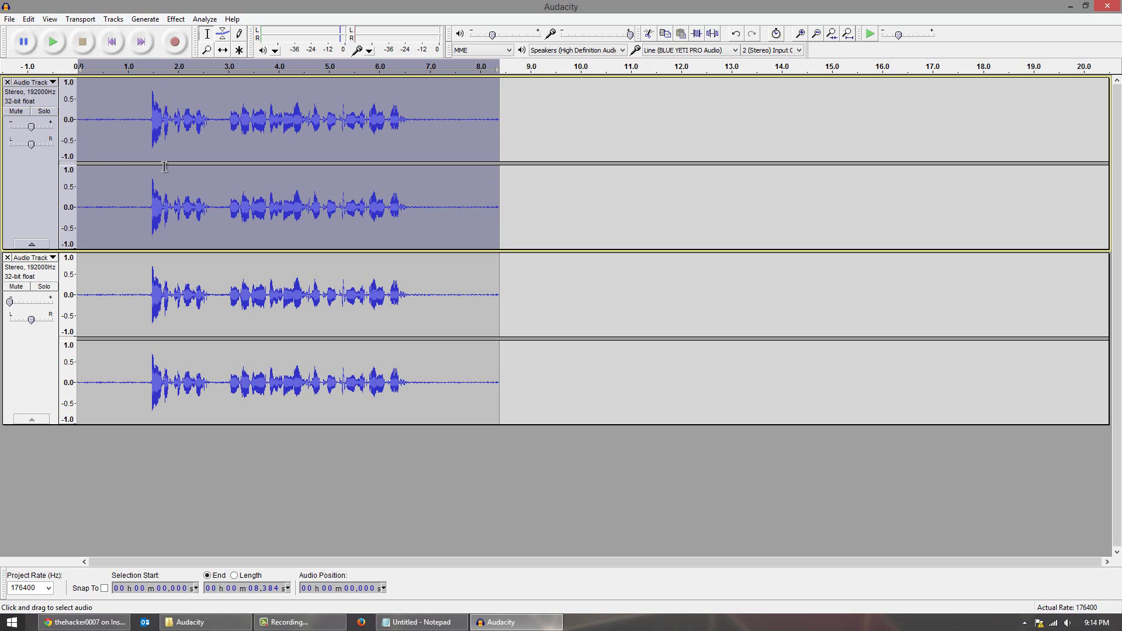
left_click(175, 20)
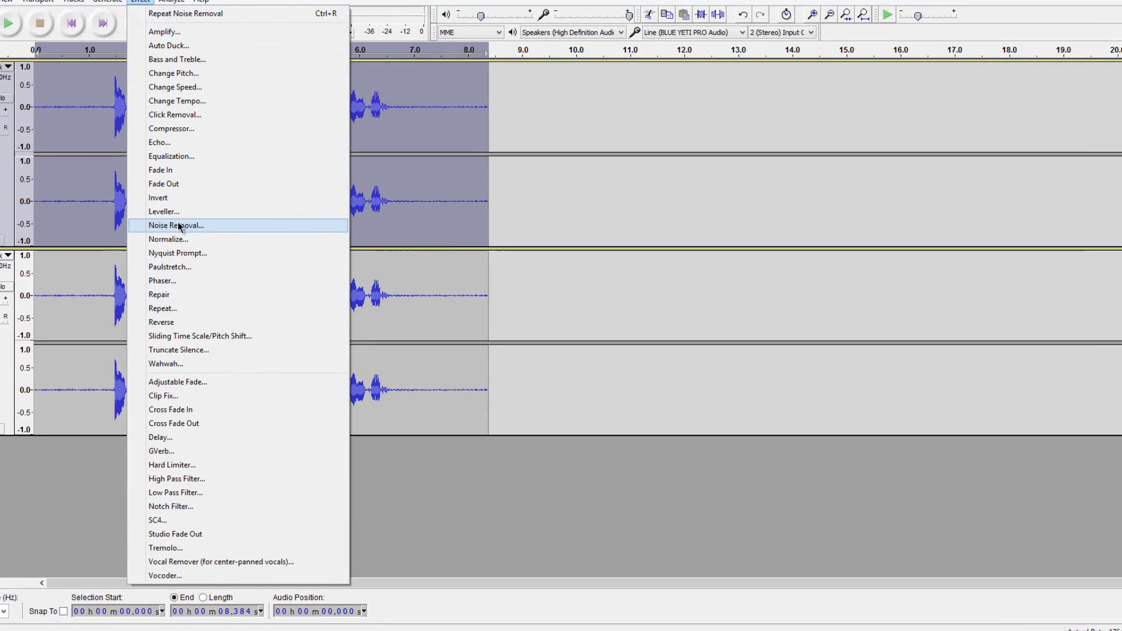
left_click(209, 229)
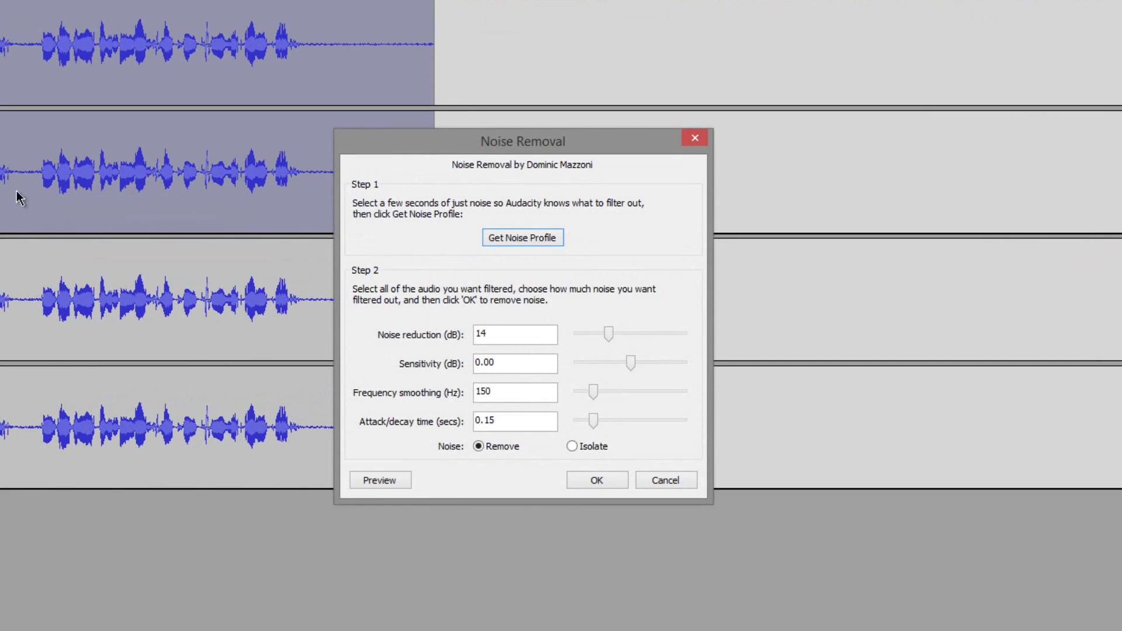
double_click(498, 332)
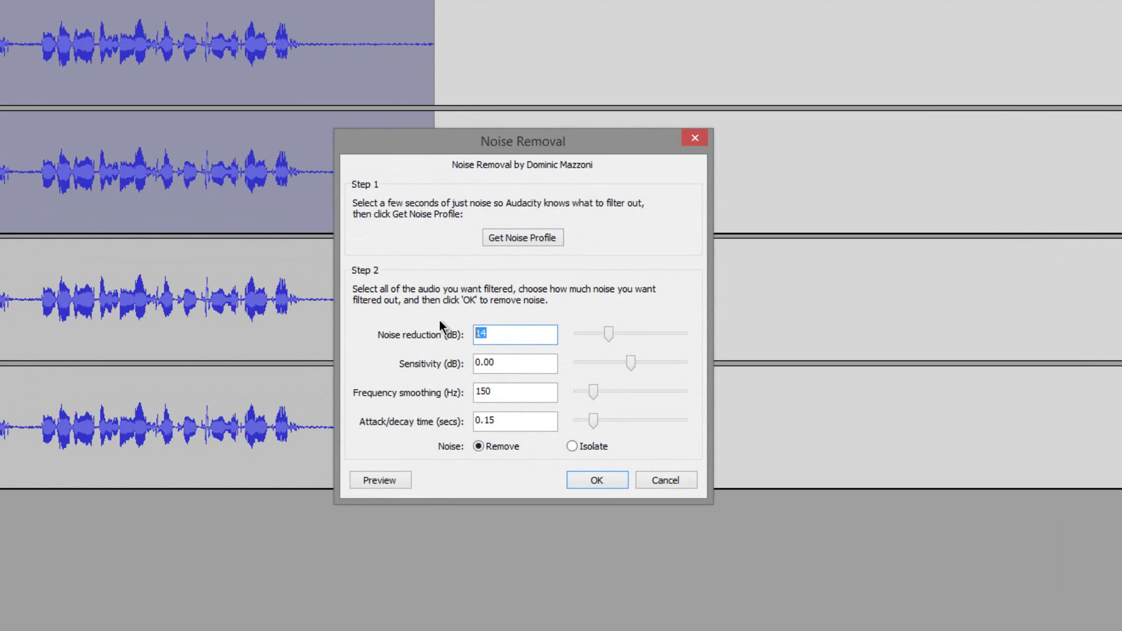
type("14")
left_click(597, 480)
left_click(314, 199)
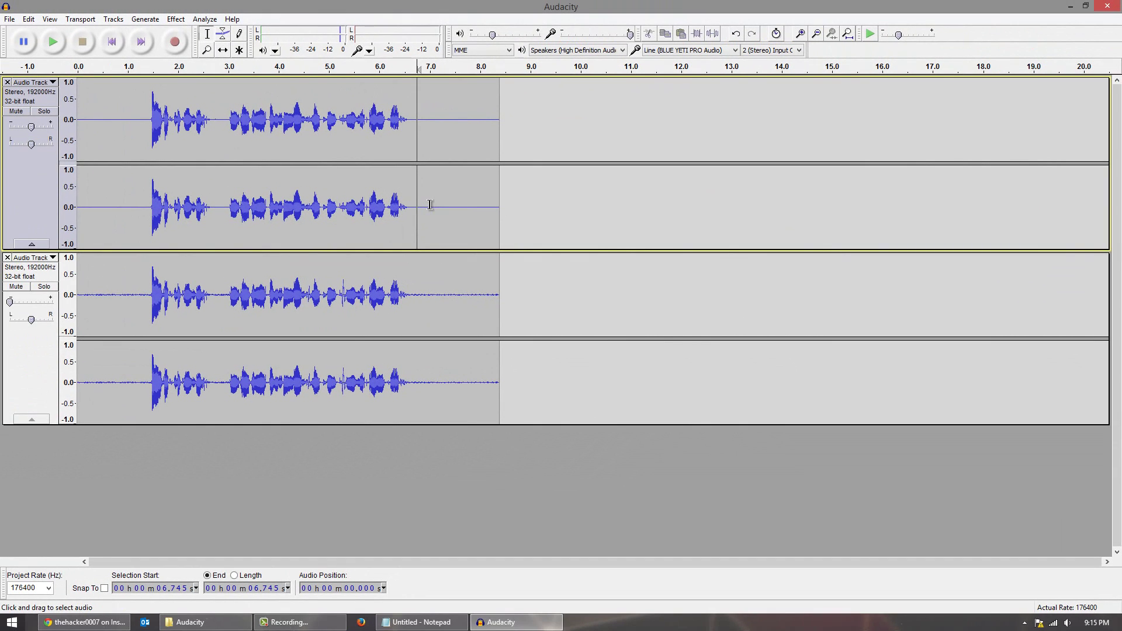
left_click(119, 173)
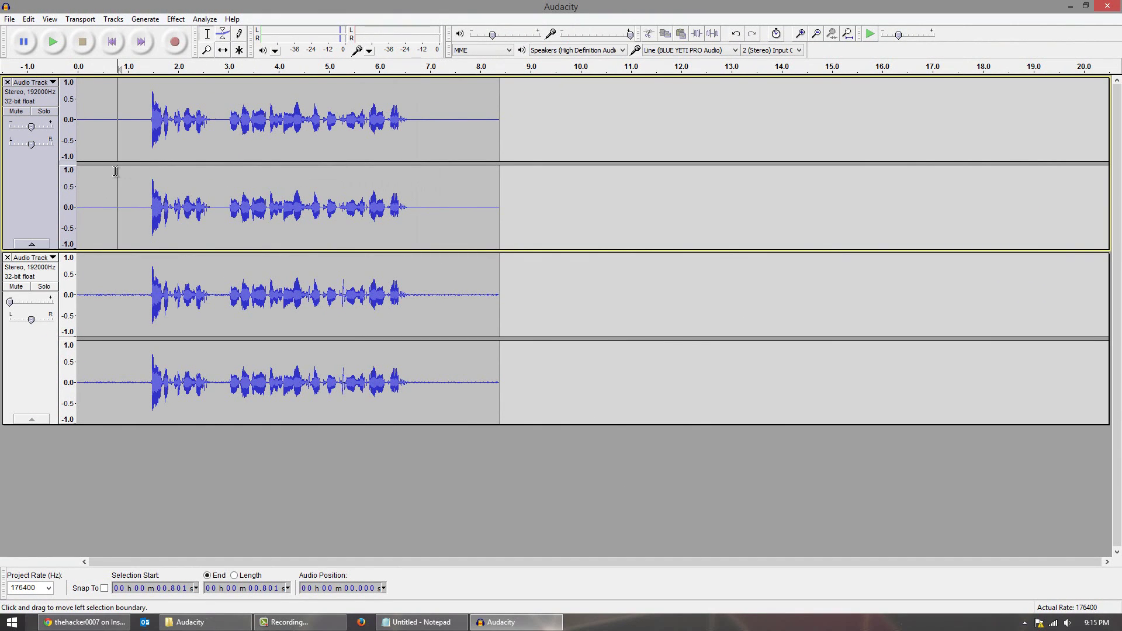
left_click(103, 170)
key("space")
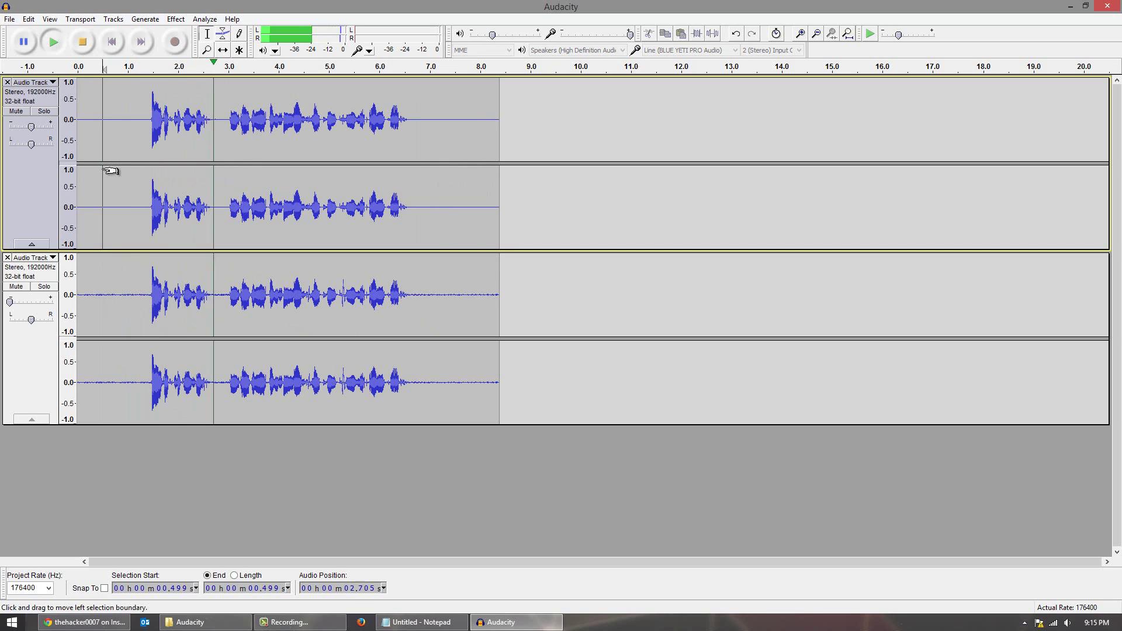
key("space")
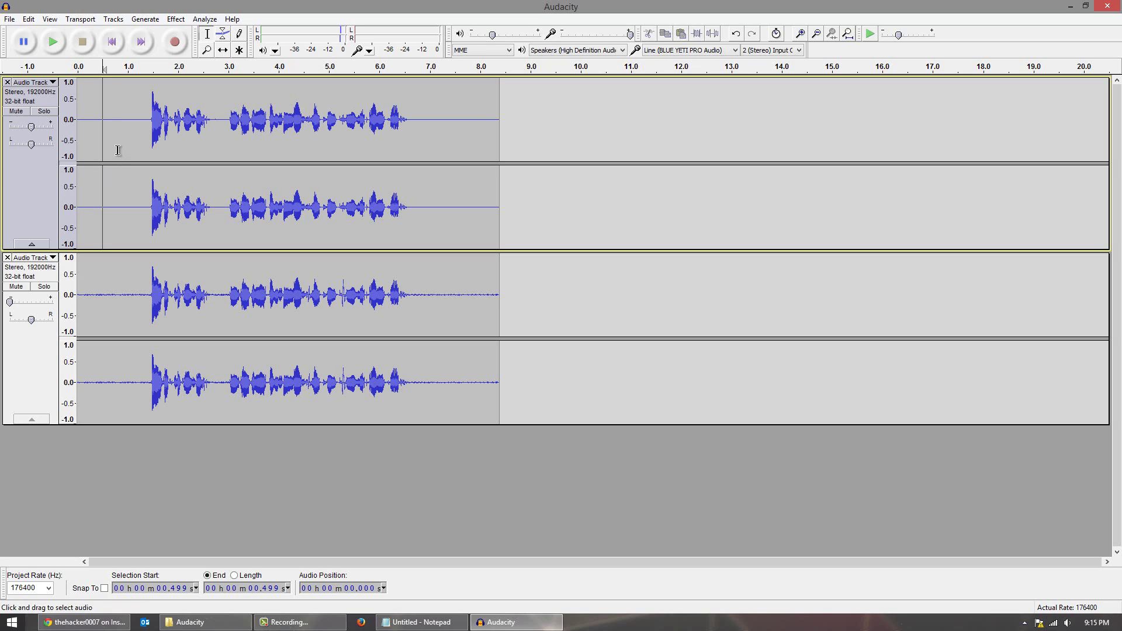
Select the first track's whole clip and open the Equalization effect, moved to the left.
double_click(117, 146)
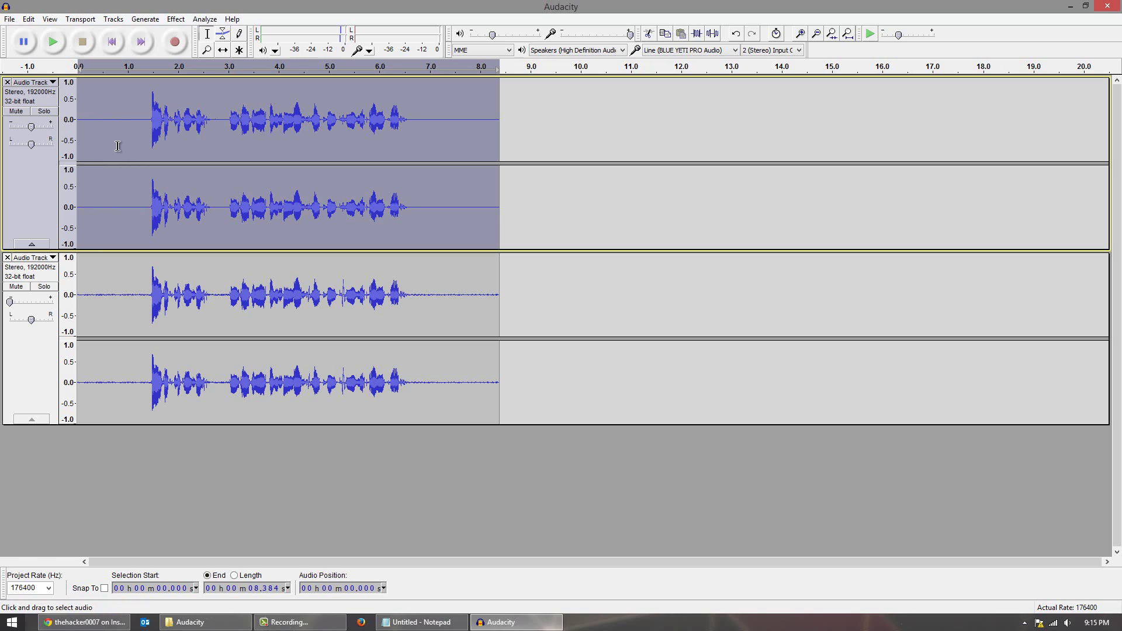
left_click(175, 19)
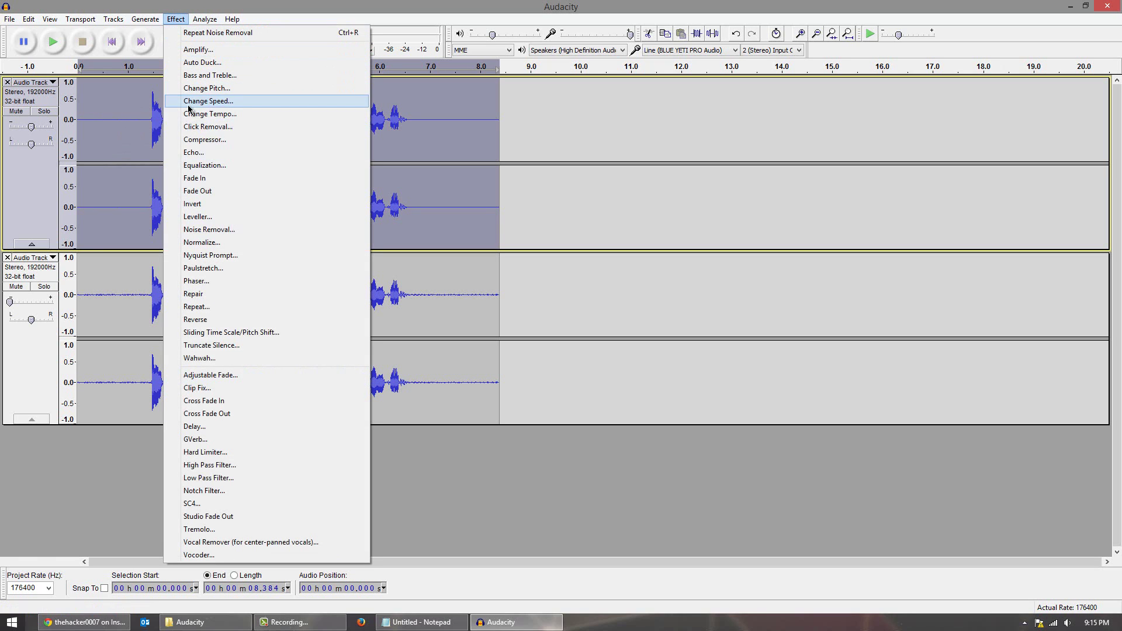
left_click(199, 167)
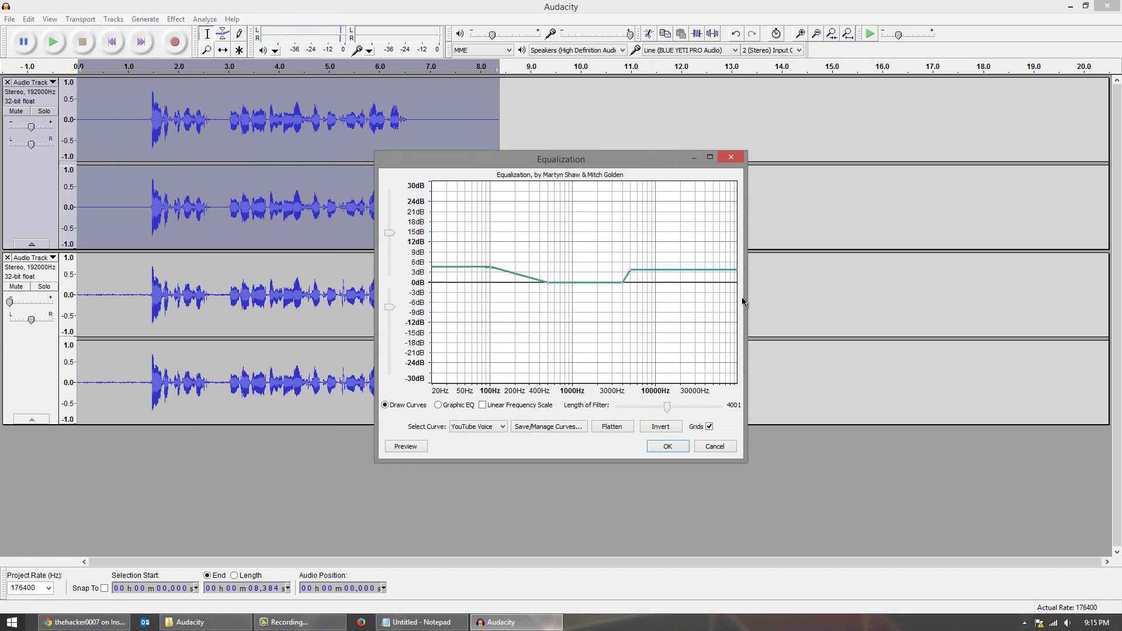
left_click_drag(744, 297, 982, 297)
left_click_drag(716, 164, 431, 119)
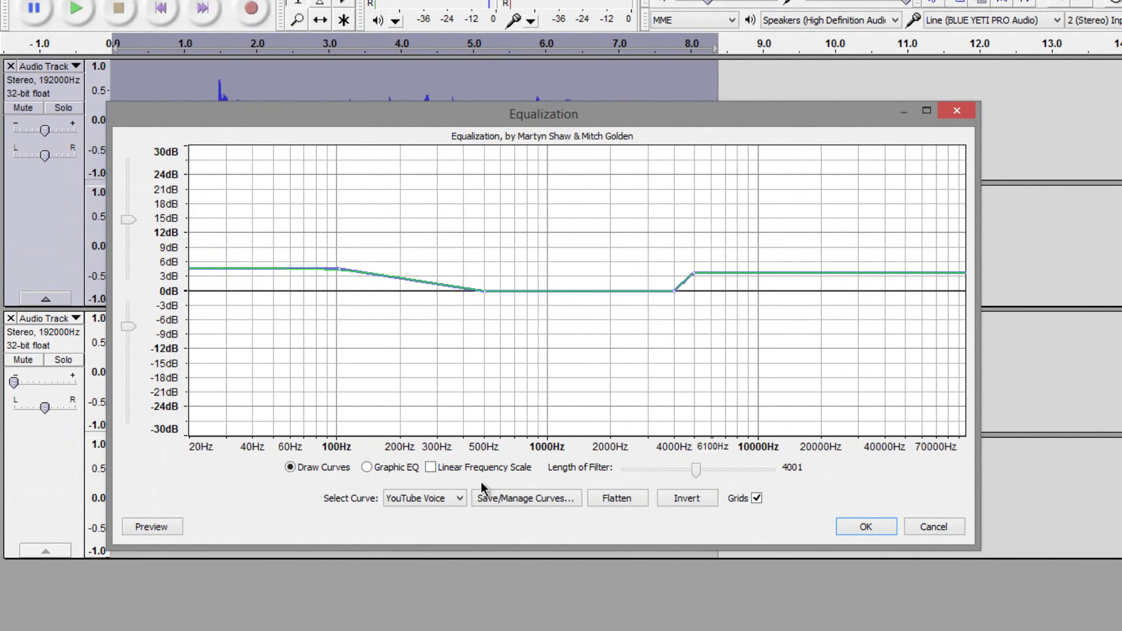
Load the Bass Boost EQ curve after comparing it with the YouTube Voice preset.
left_click(458, 498)
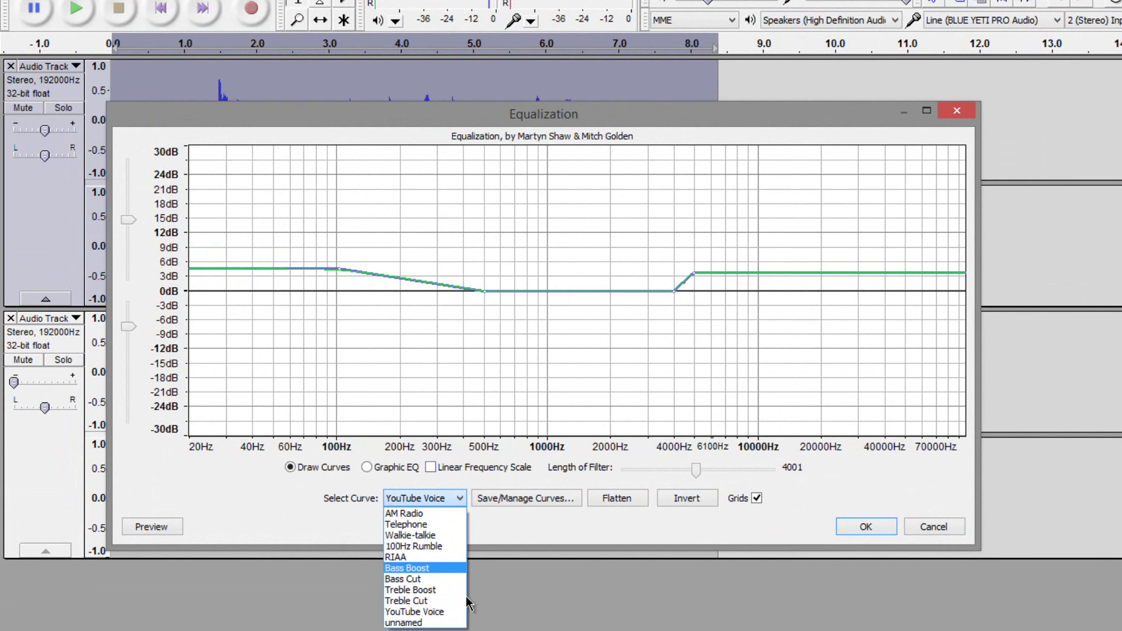
key("Escape")
key("b")
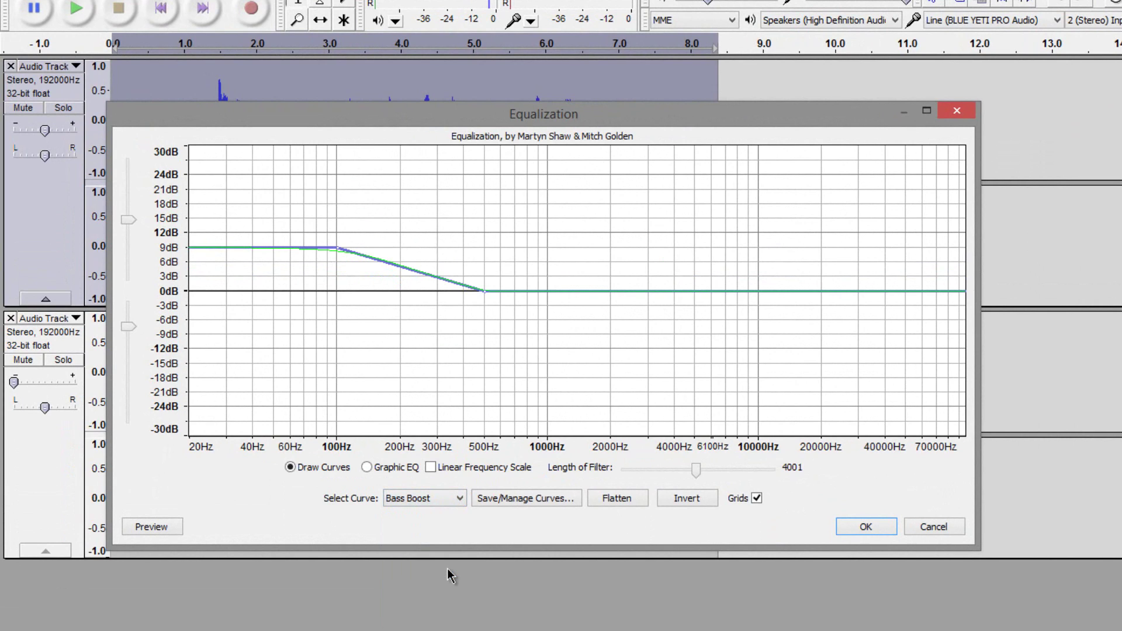
left_click(459, 498)
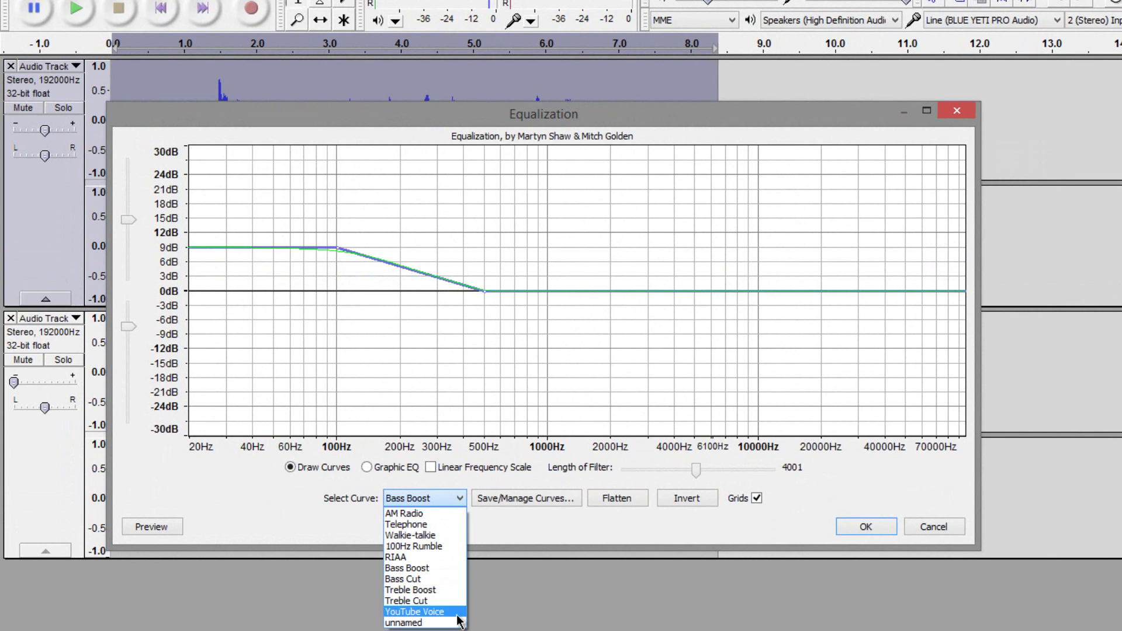
left_click(457, 612)
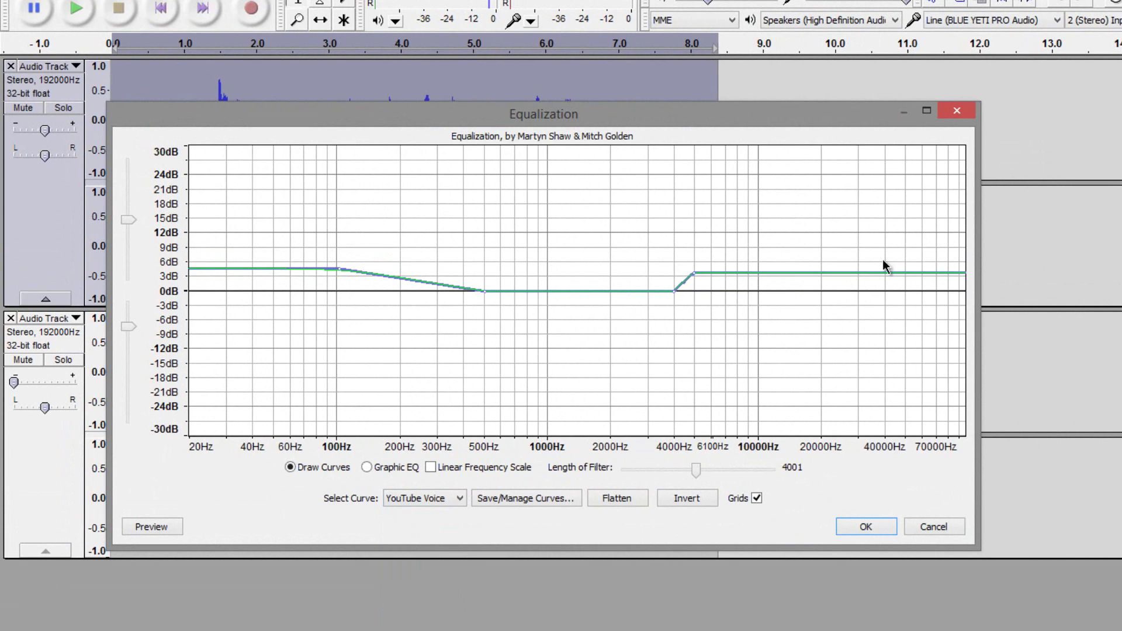
left_click(450, 498)
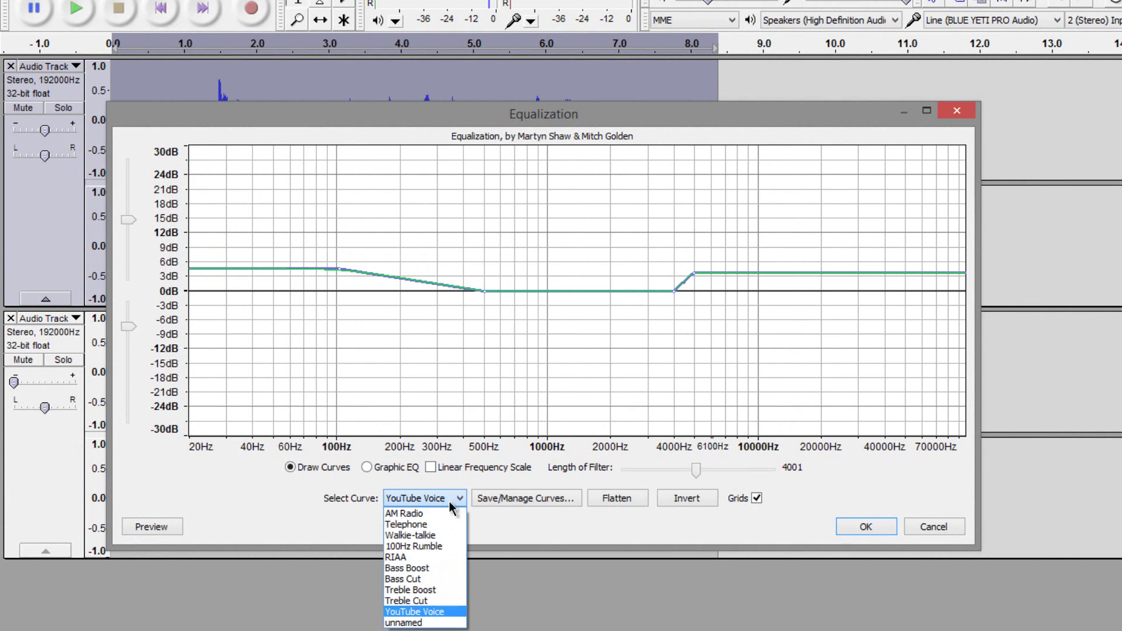
left_click(449, 569)
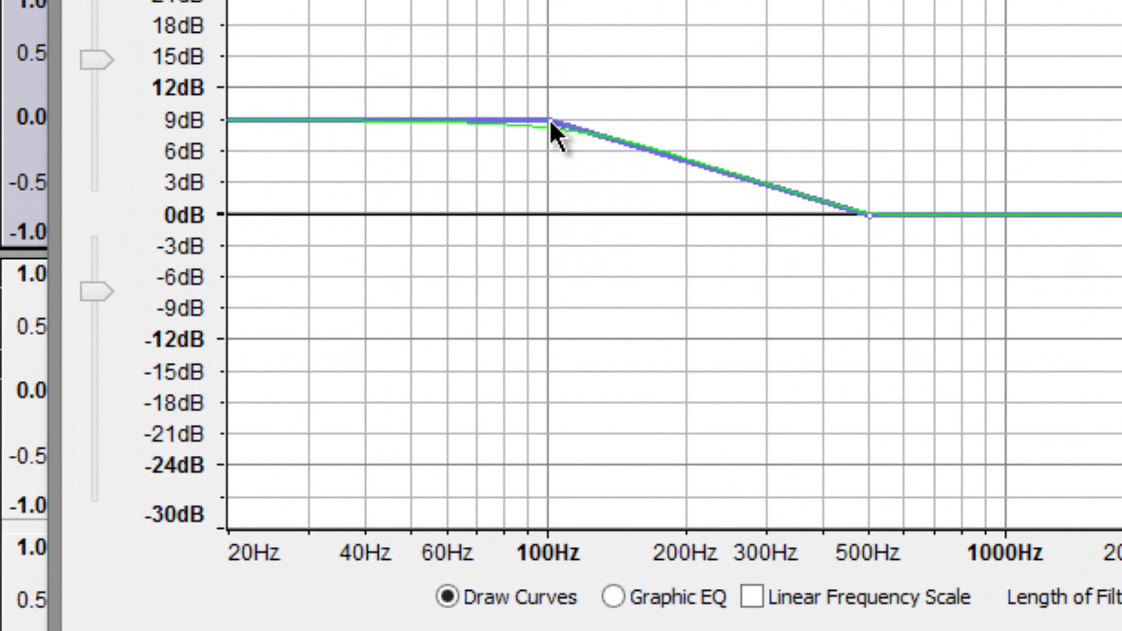
Lower the bass shelf below 100 Hz from about 9 dB to roughly 5 dB.
left_click_drag(549, 118, 555, 164)
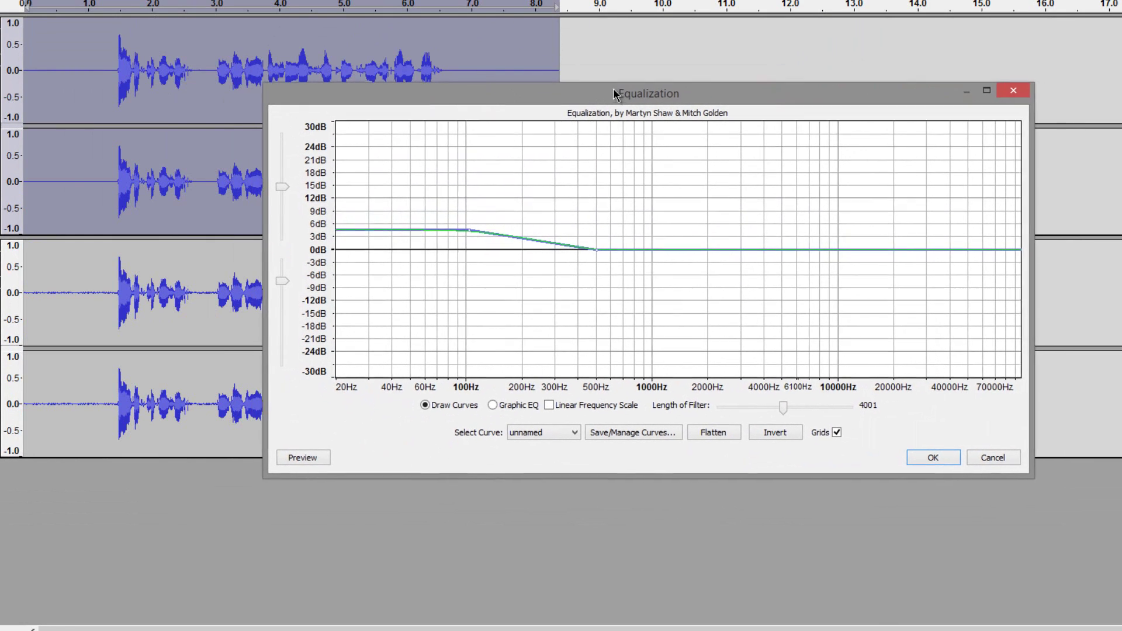
left_click_drag(613, 94, 612, 92)
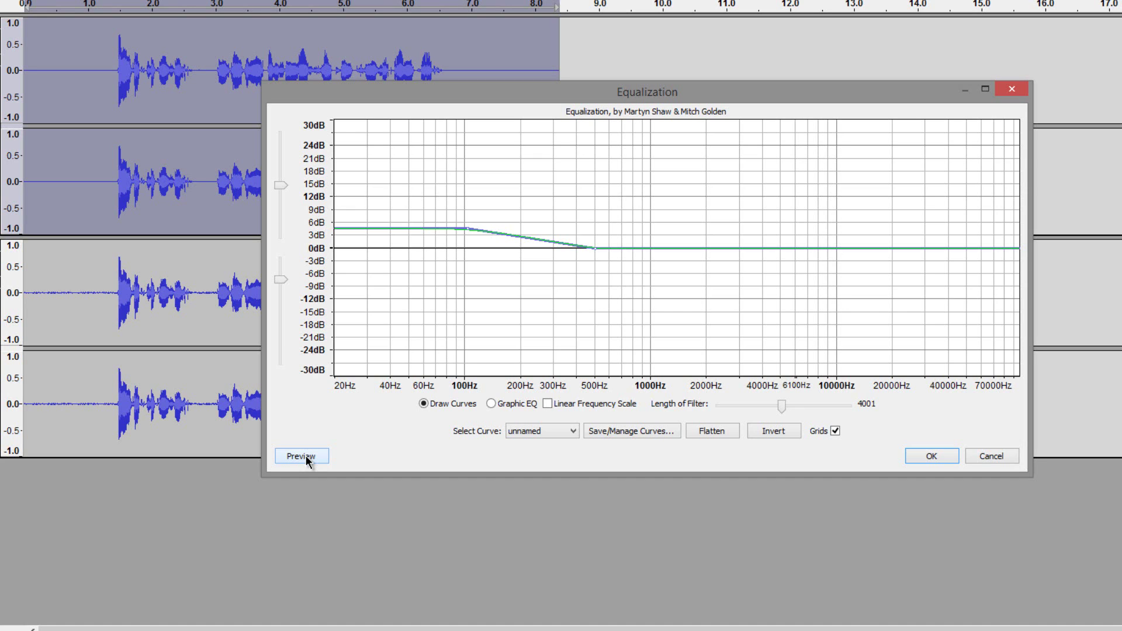
left_click_drag(636, 95, 455, 89)
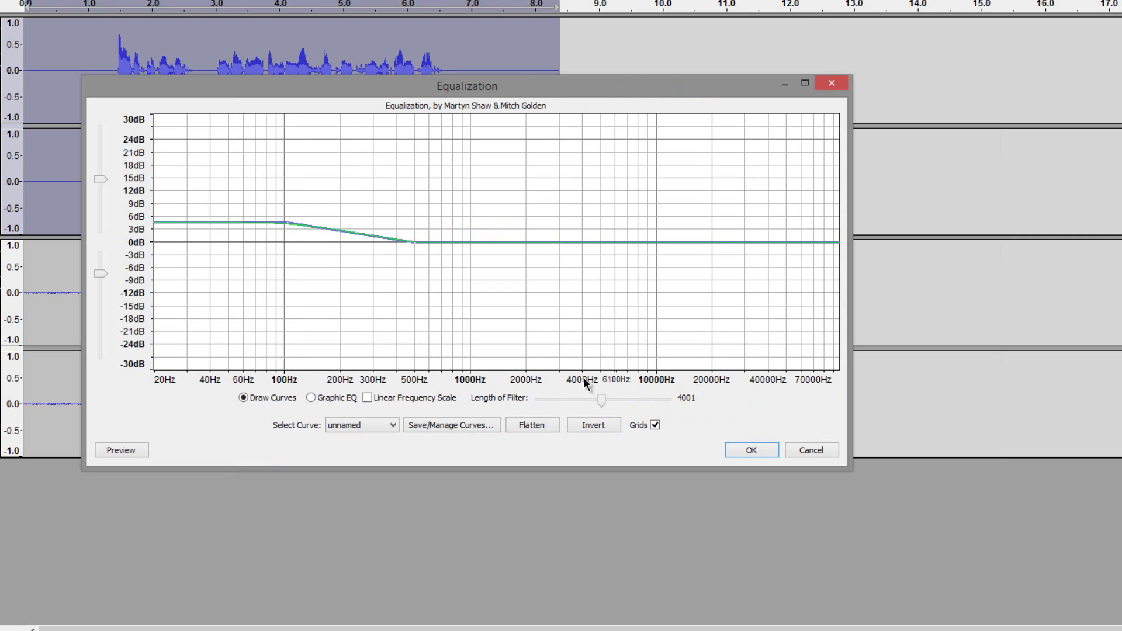
Pin a 0 dB point at 4000 Hz and lift the curve above 5000 Hz to about +4.5 dB.
left_click(580, 241)
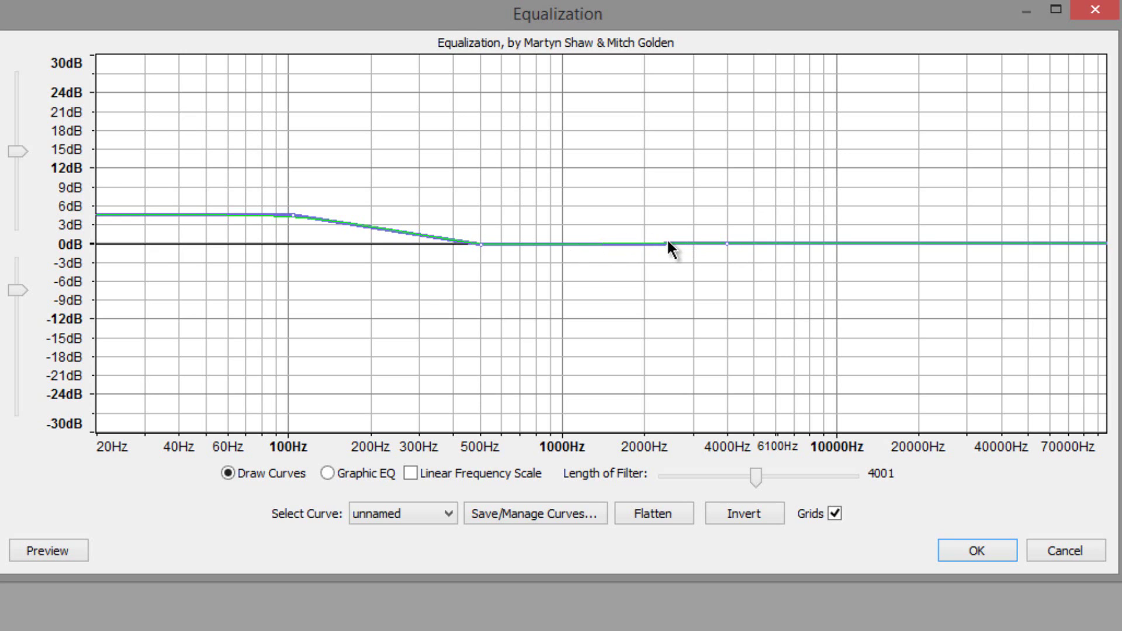
left_click(727, 243)
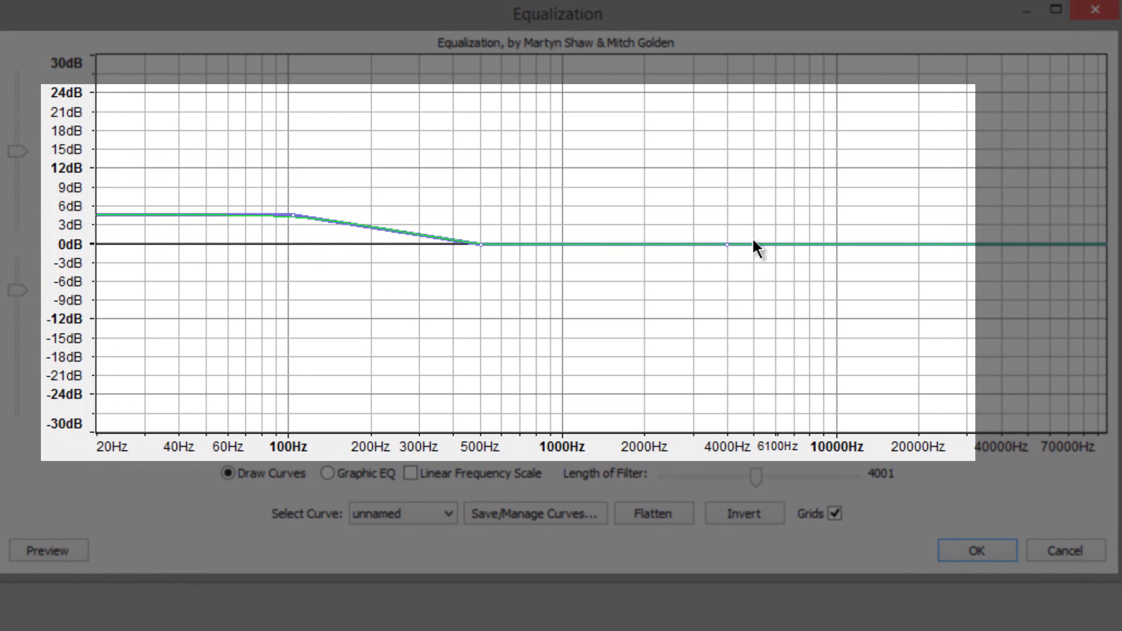
left_click_drag(754, 242, 753, 220)
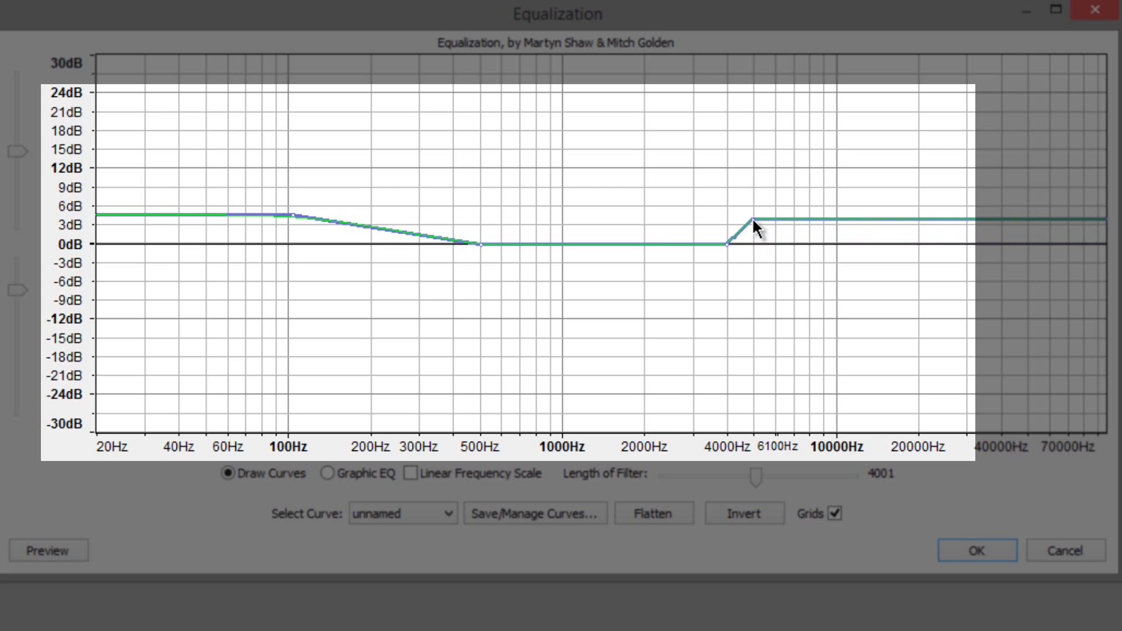
left_click_drag(751, 220, 751, 218)
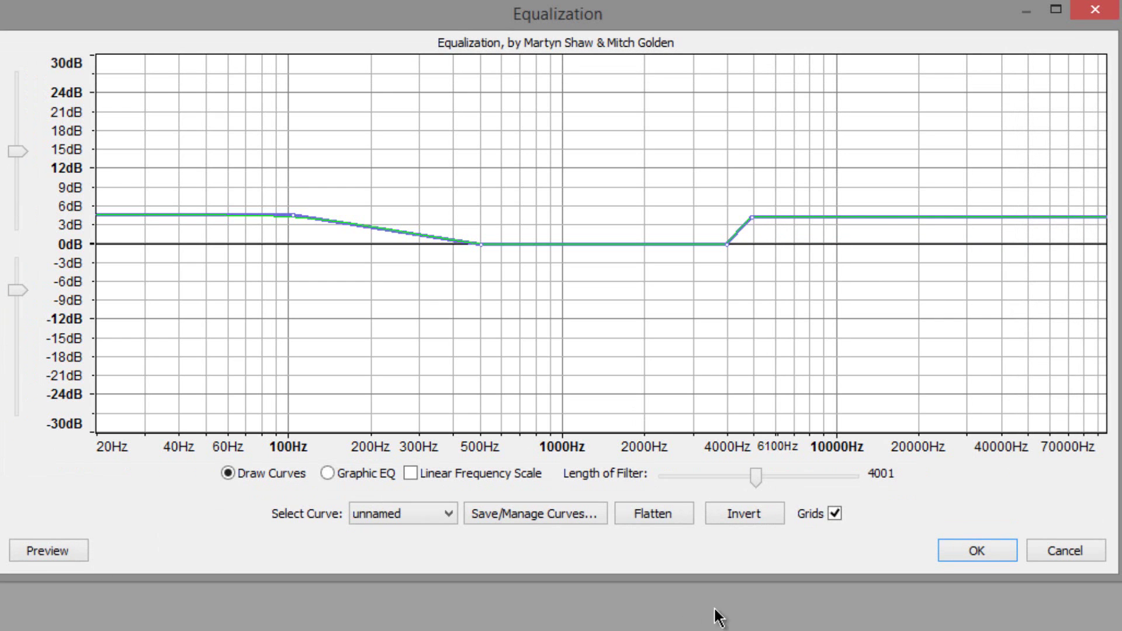
left_click(530, 517)
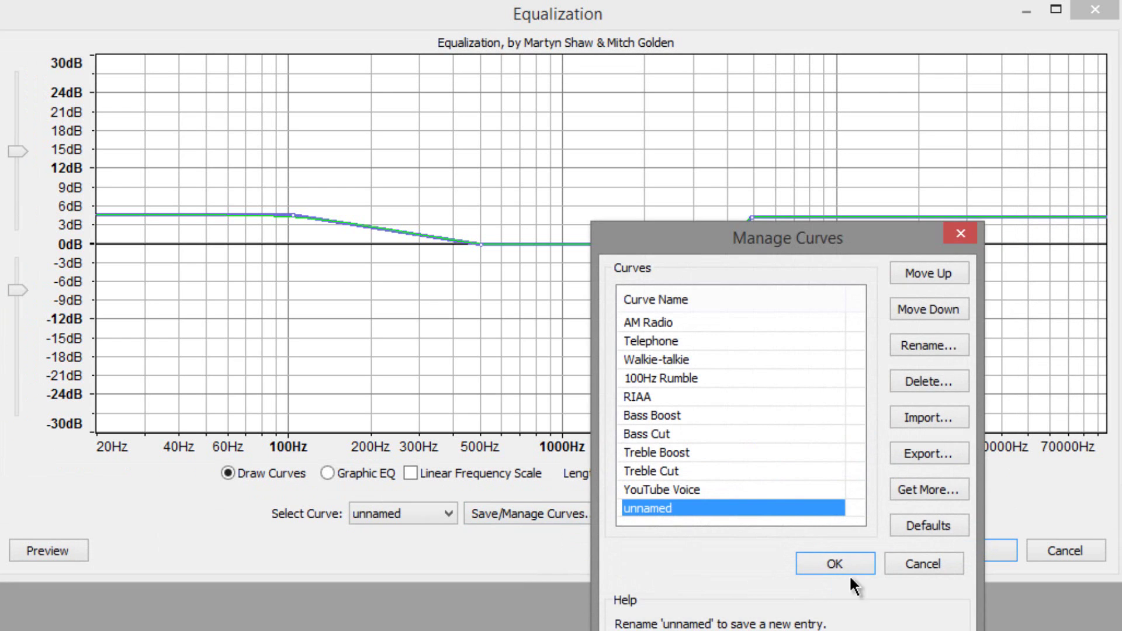
left_click(929, 347)
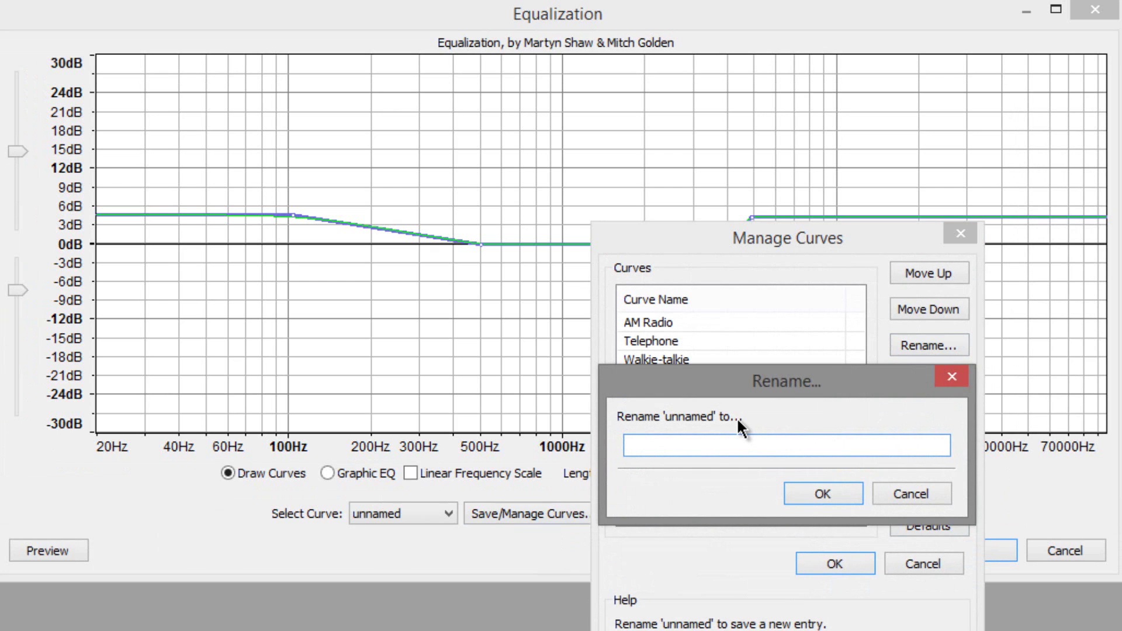
left_click(891, 490)
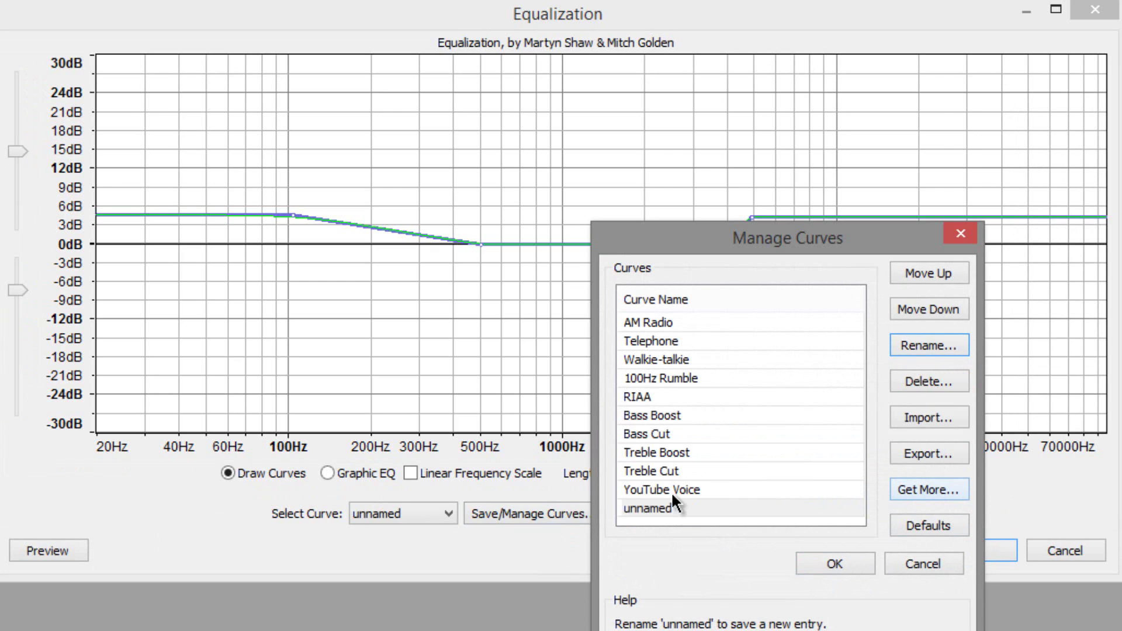
left_click(666, 494)
left_click(913, 562)
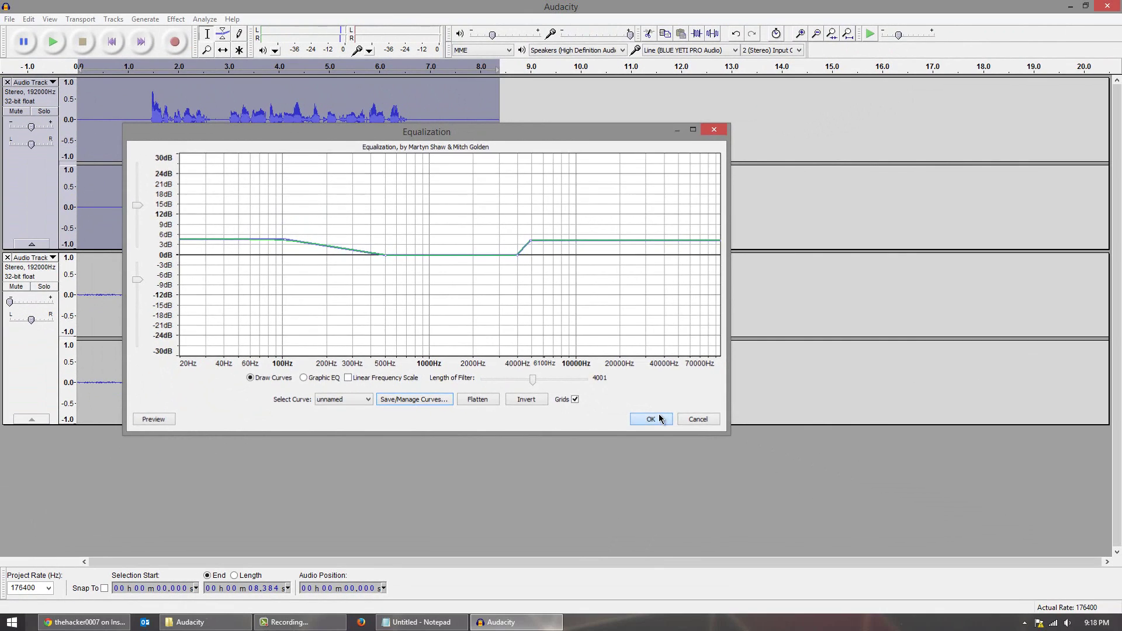
Apply the custom bass-and-treble EQ curve to the top narration track.
left_click(659, 419)
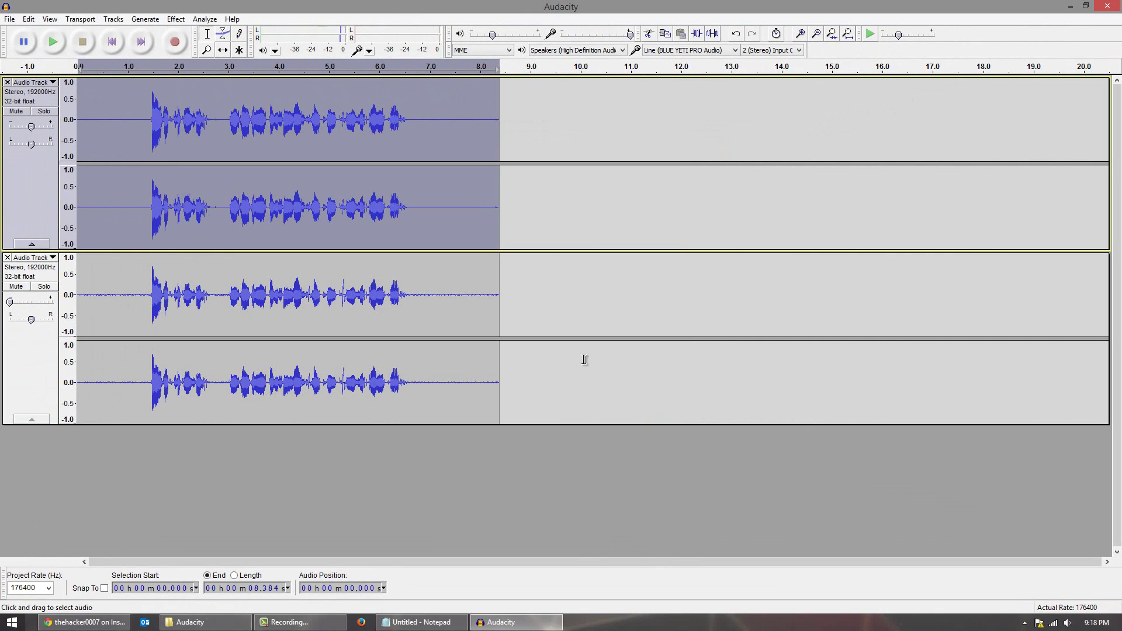
left_click(462, 215)
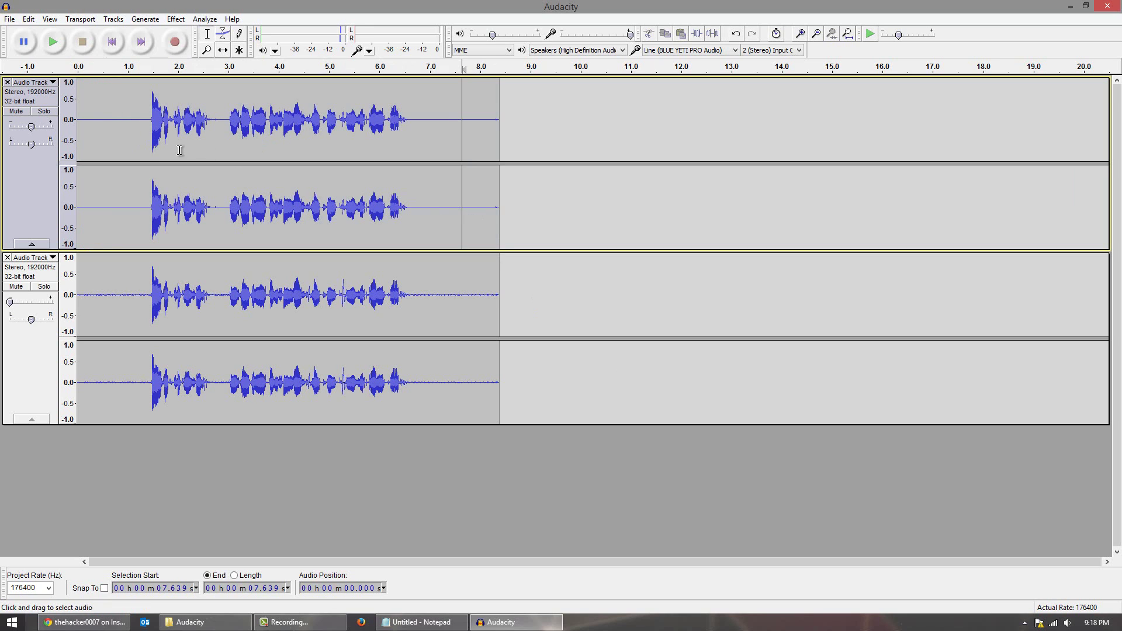
left_click_drag(114, 117, 362, 133)
left_click(396, 139)
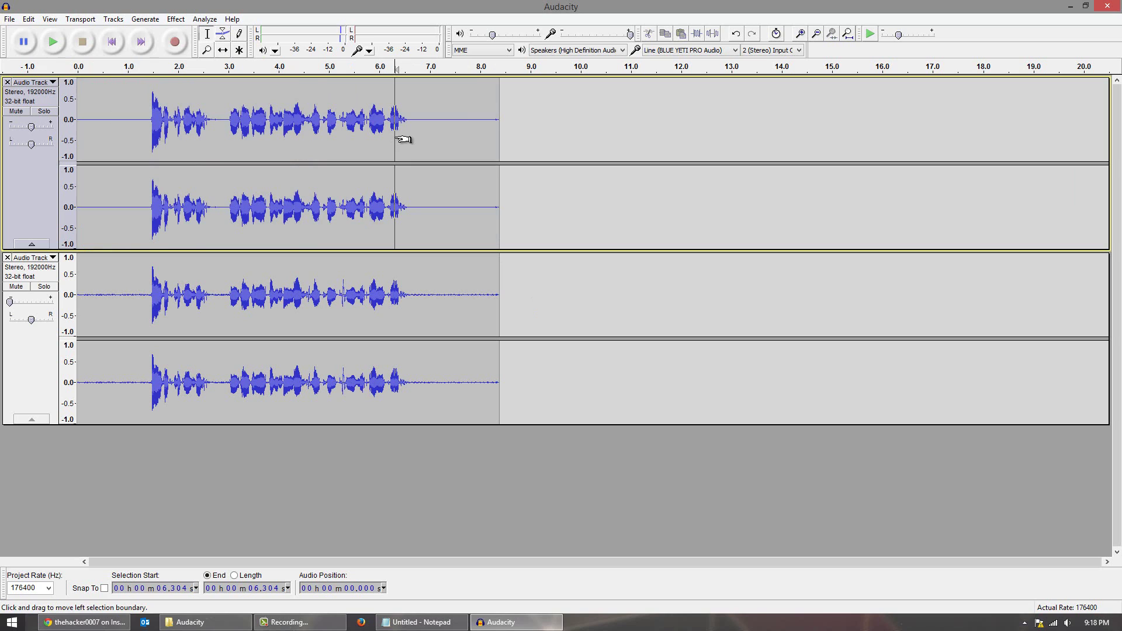
Apply the YouTube Voice EQ curve to the first track's whole clip.
left_click(391, 139)
double_click(345, 138)
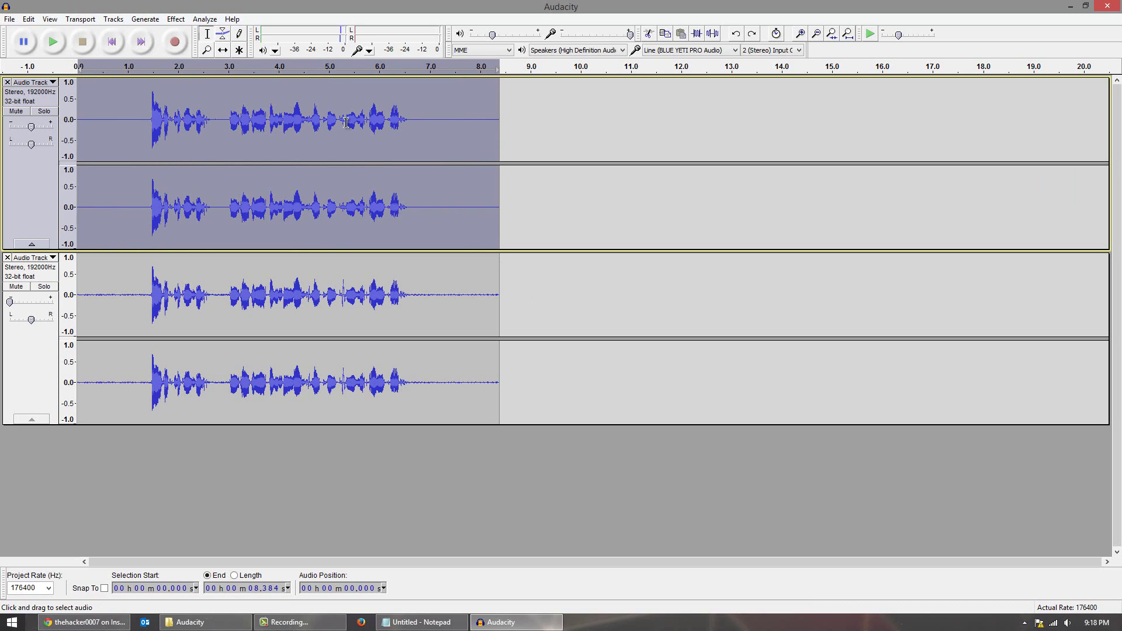
left_click(175, 19)
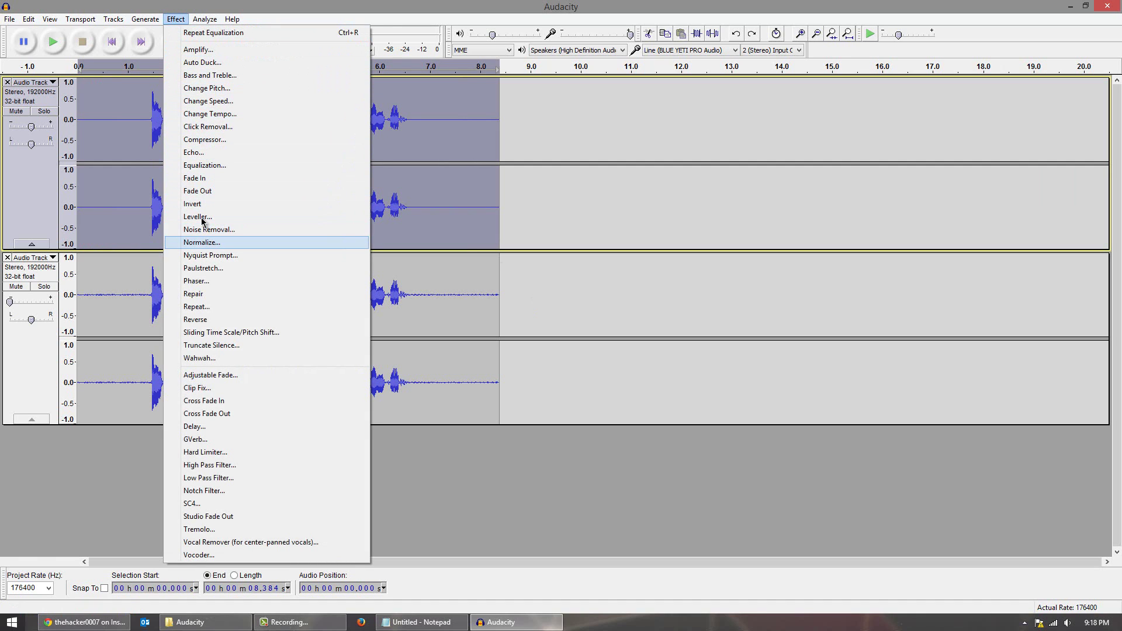
left_click(205, 164)
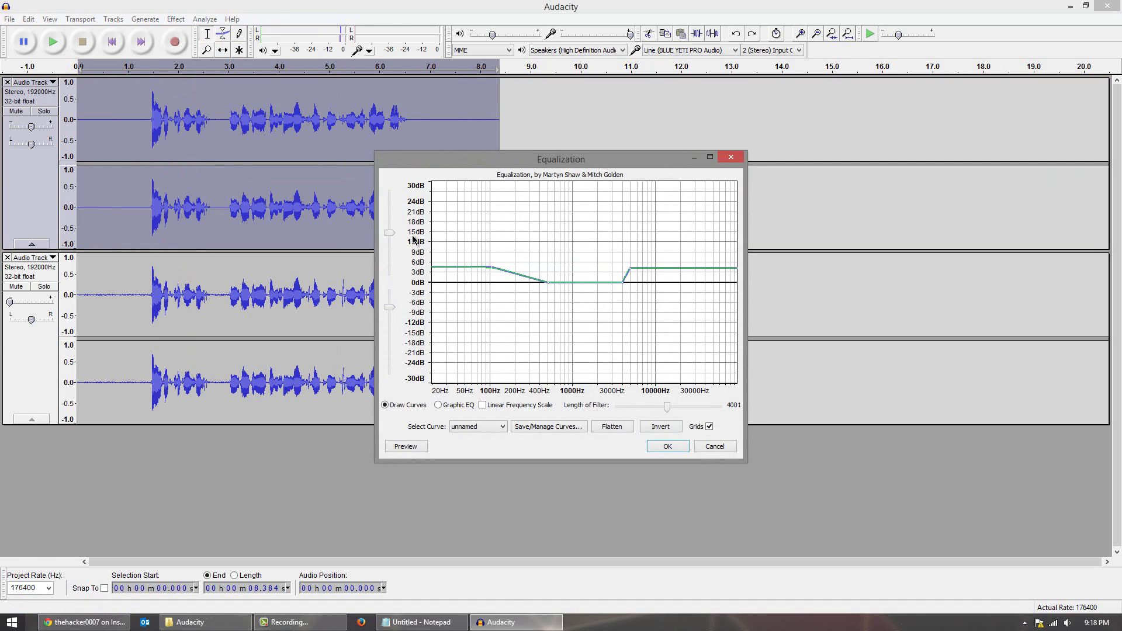
left_click(495, 429)
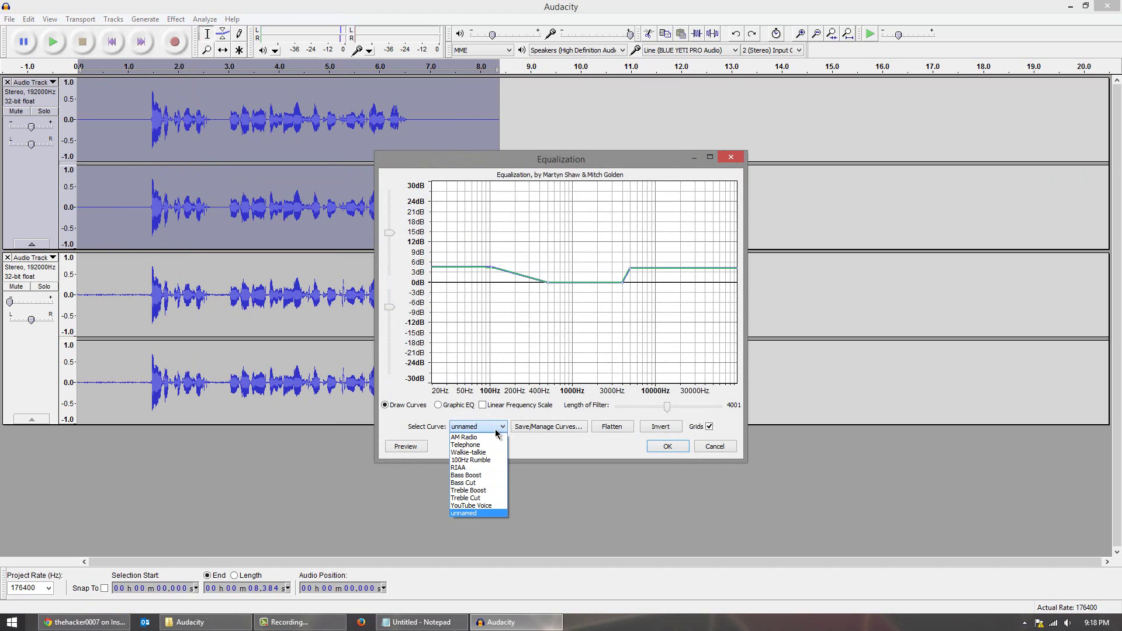
left_click(493, 506)
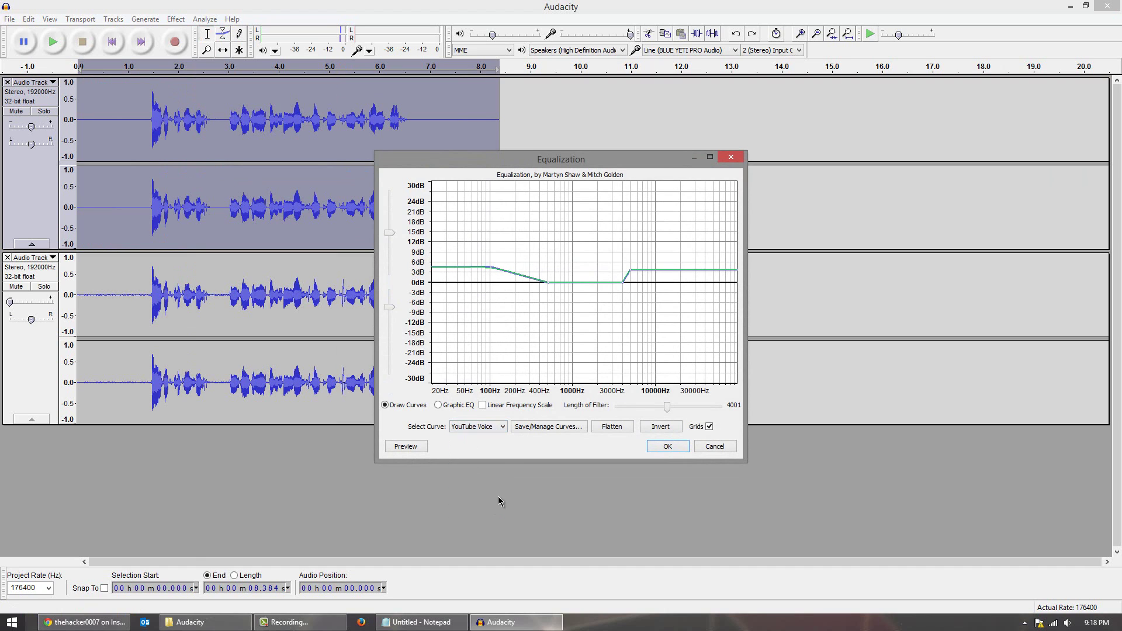
left_click(677, 449)
left_click(437, 220)
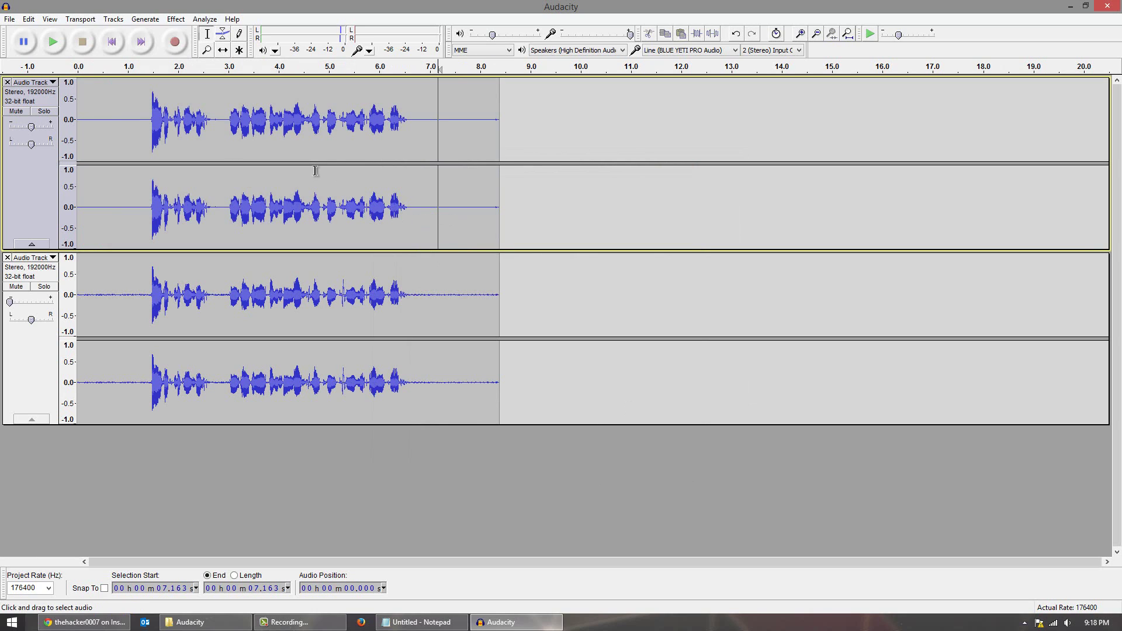
left_click_drag(31, 127, 10, 127)
left_click_drag(9, 301, 31, 302)
left_click(108, 289)
left_click(84, 273)
key("space")
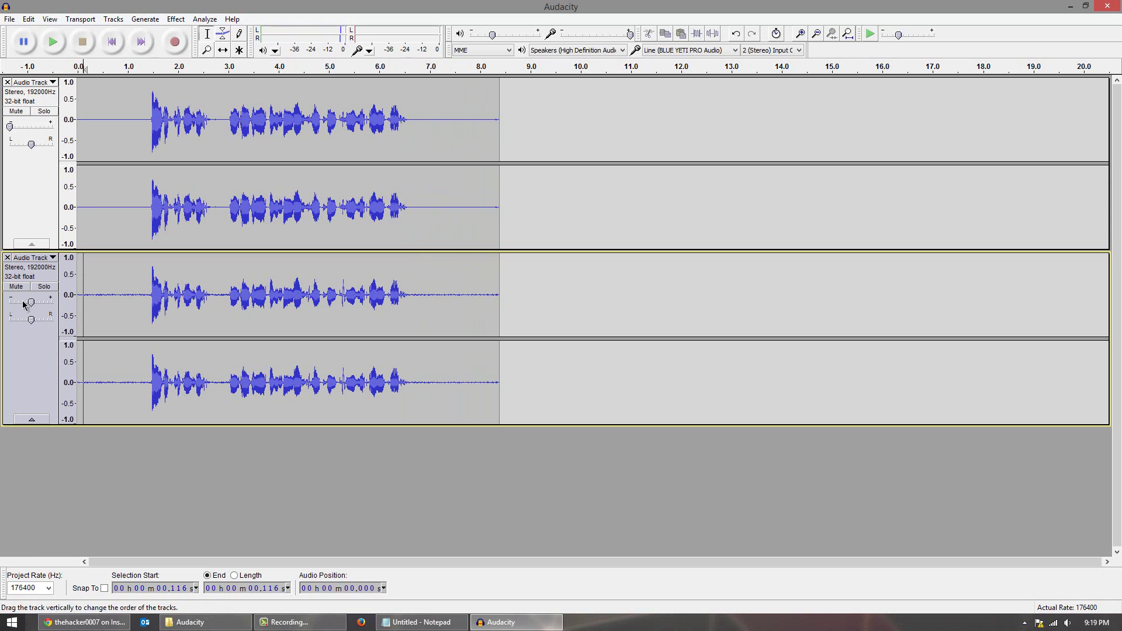
left_click_drag(31, 301, 9, 301)
left_click_drag(9, 126, 31, 126)
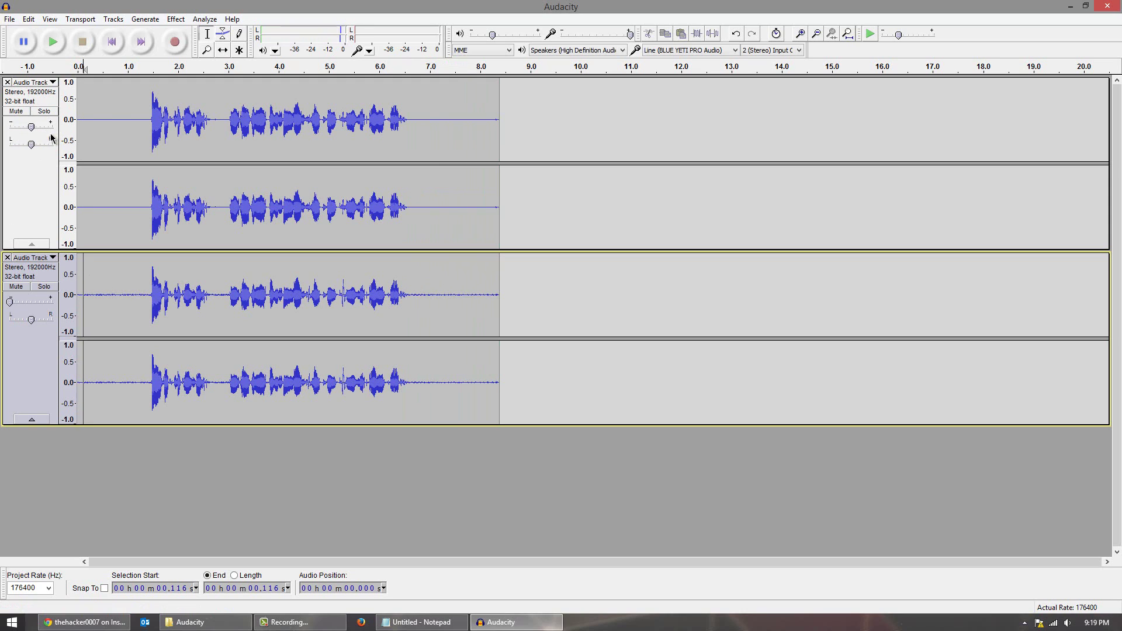
left_click(104, 120)
key("space")
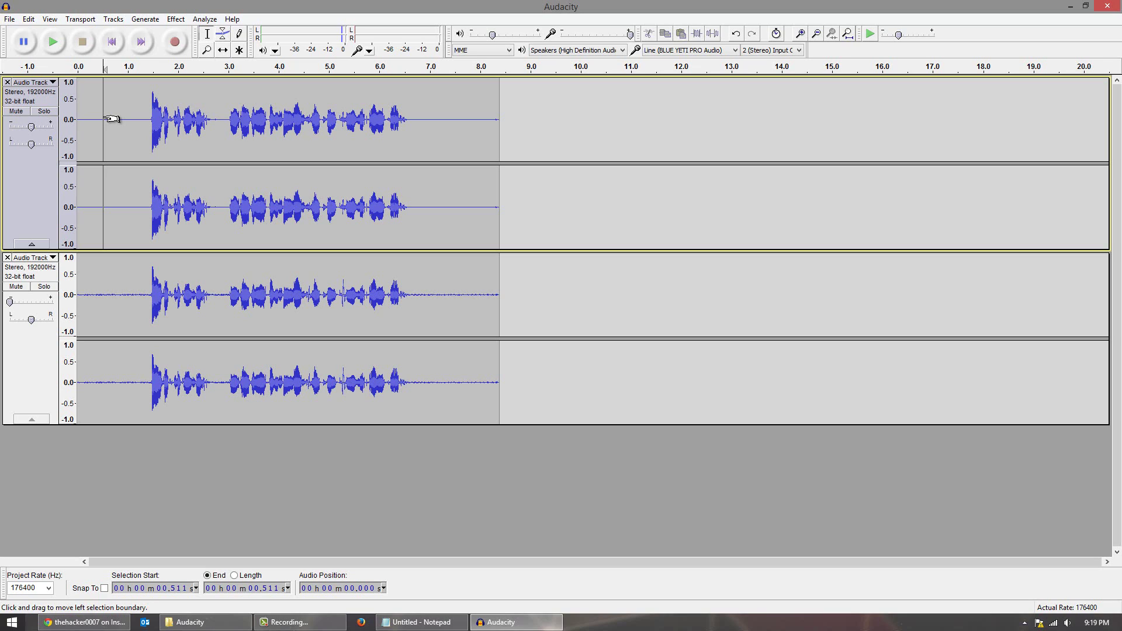
Raise the EQ bass shelf to about 9 dB, keeping the treble boost, and play it from the start.
left_click(174, 19)
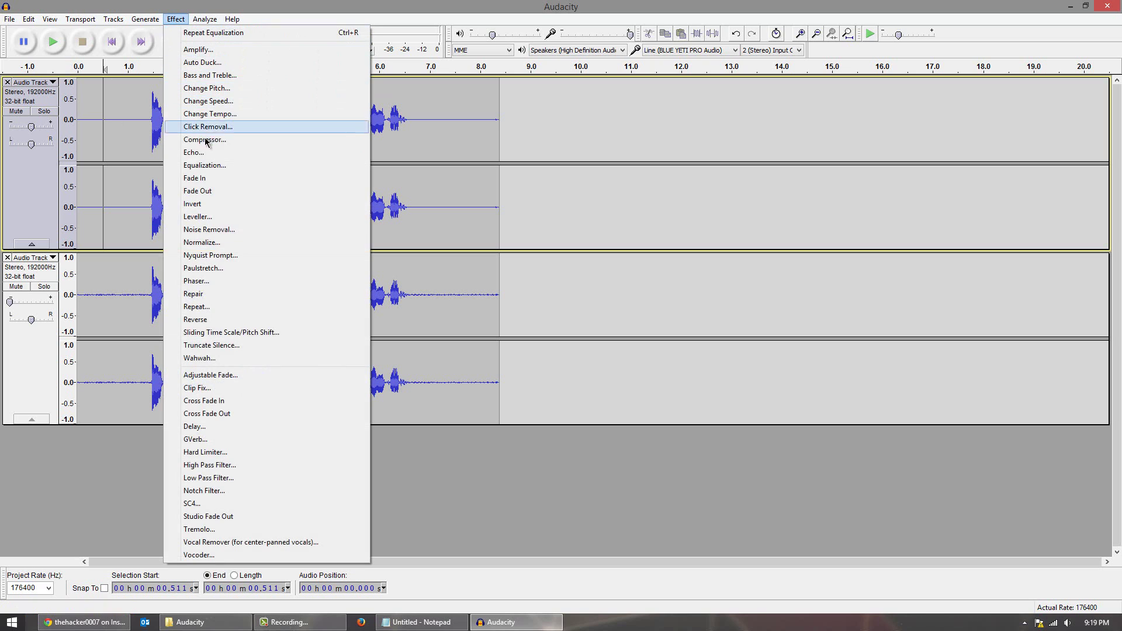
left_click(205, 165)
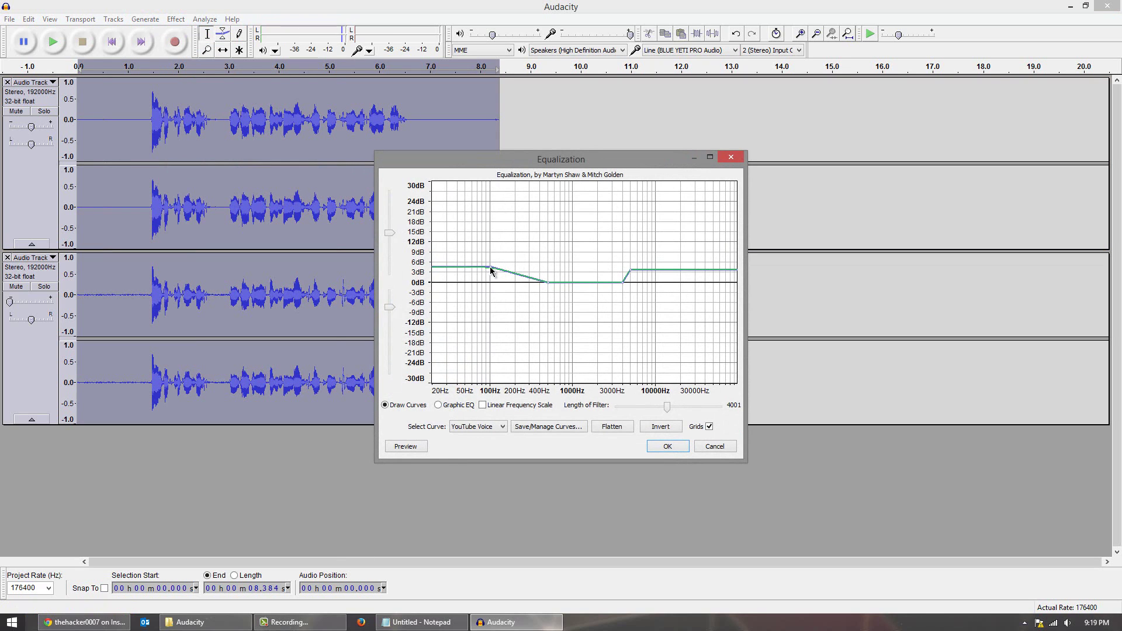
left_click_drag(491, 267, 488, 252)
left_click(668, 446)
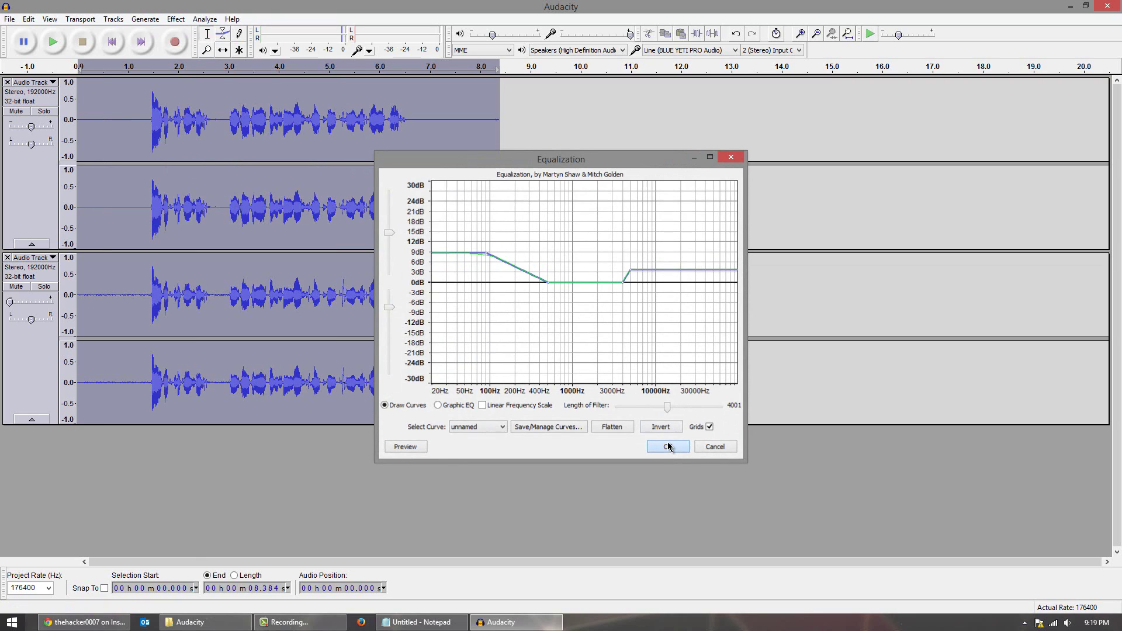
left_click(110, 218)
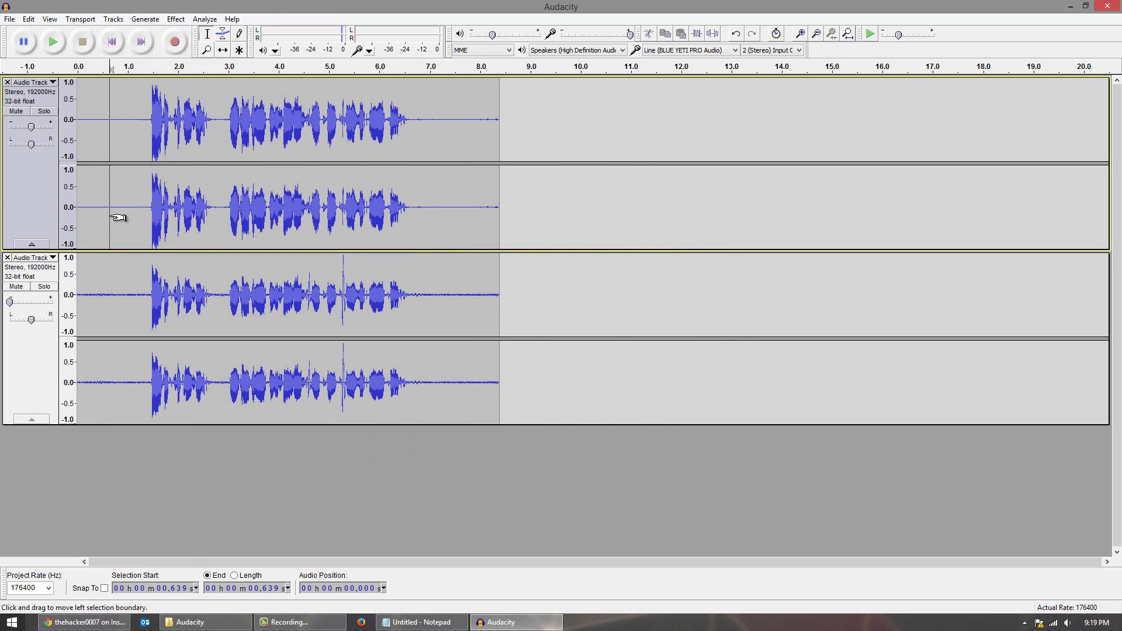
key("space")
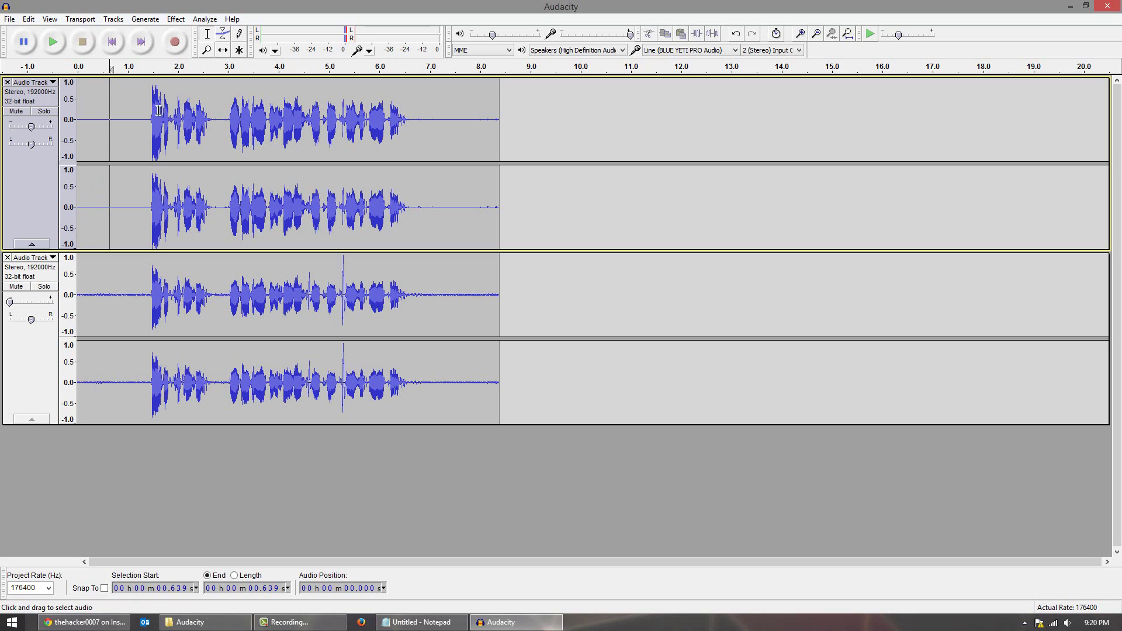
Delete the original hissy copy track and open the Export File dialog with WAV 16-bit PCM.
left_click(7, 257)
left_click(10, 19)
left_click(32, 177)
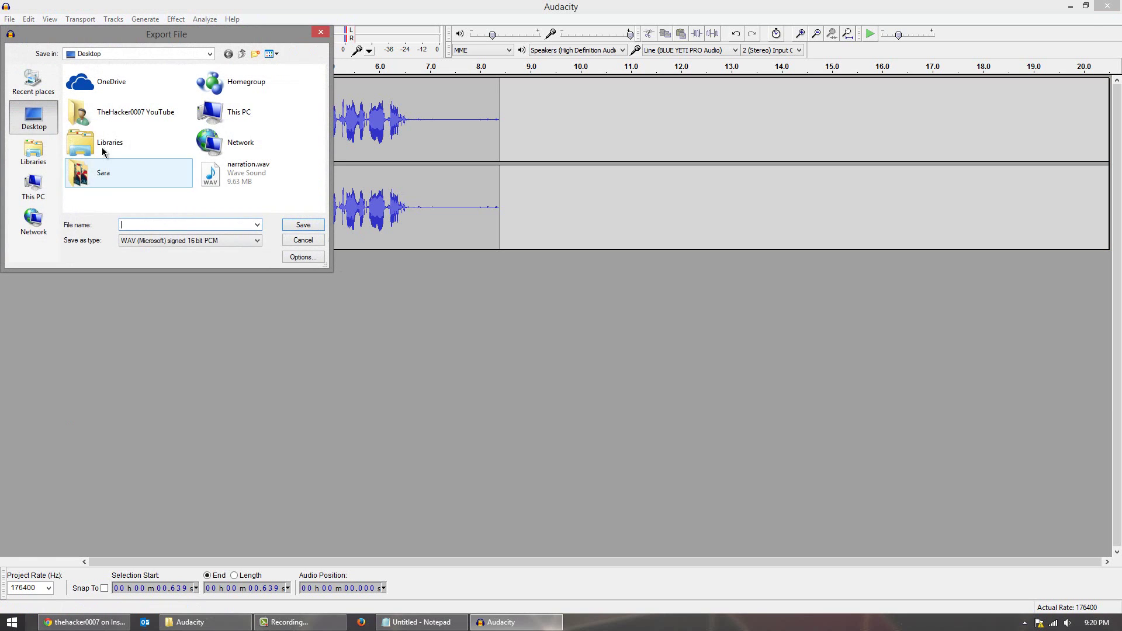